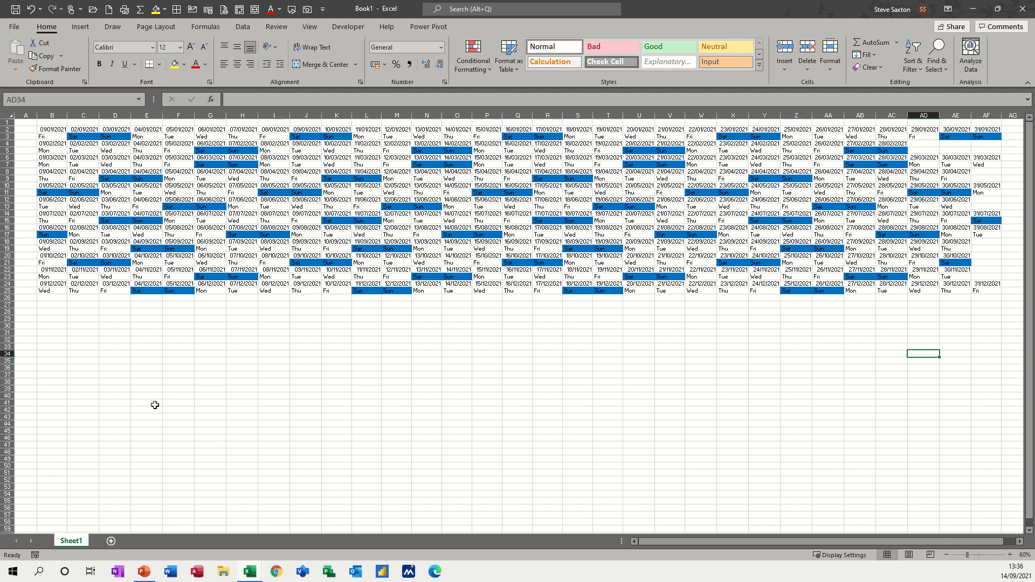
Enter the dates 01/01/2021 in cell B28 and 01/02/2021 in cell B30, leaving a blank row between them
{"action": "left_click", "coordinate": [51, 312]}
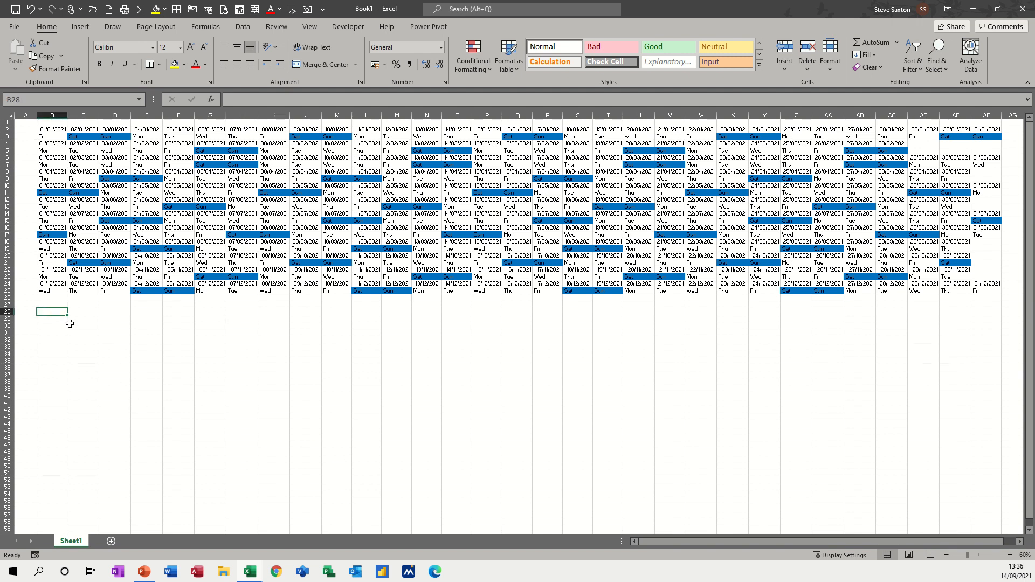
{"action": "type", "text": "1"}
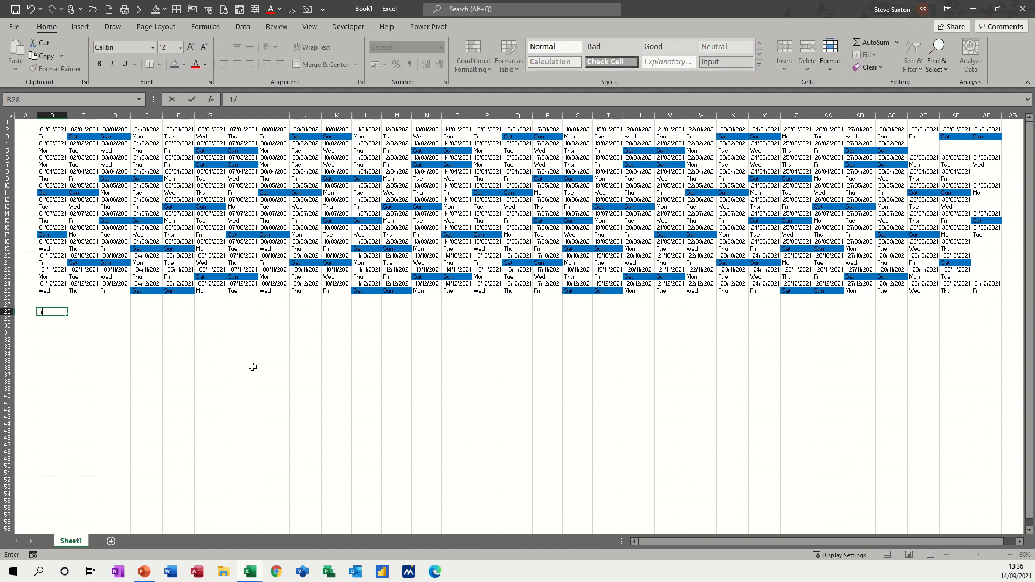
{"action": "type", "text": "/1/21"}
{"action": "key", "text": "Return"}
{"action": "key", "text": "Return"}
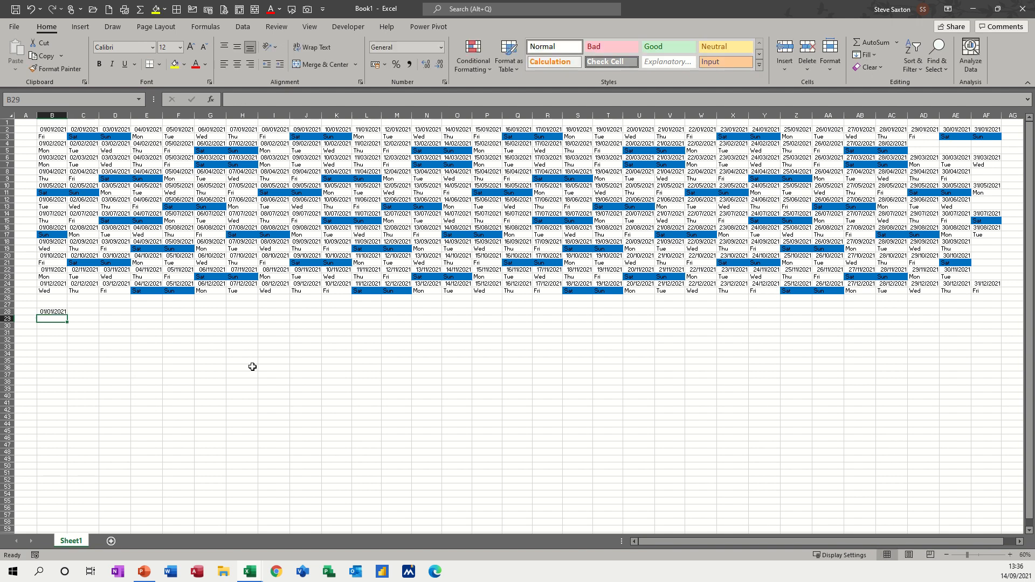
{"action": "type", "text": "1/2"}
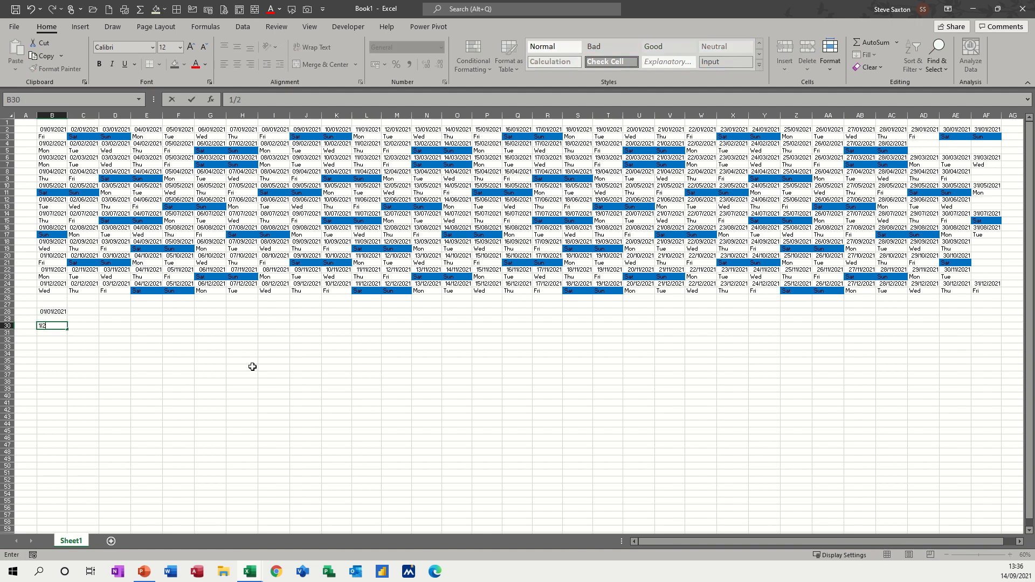
{"action": "type", "text": "/02/2021"}
{"action": "key", "text": "Return"}
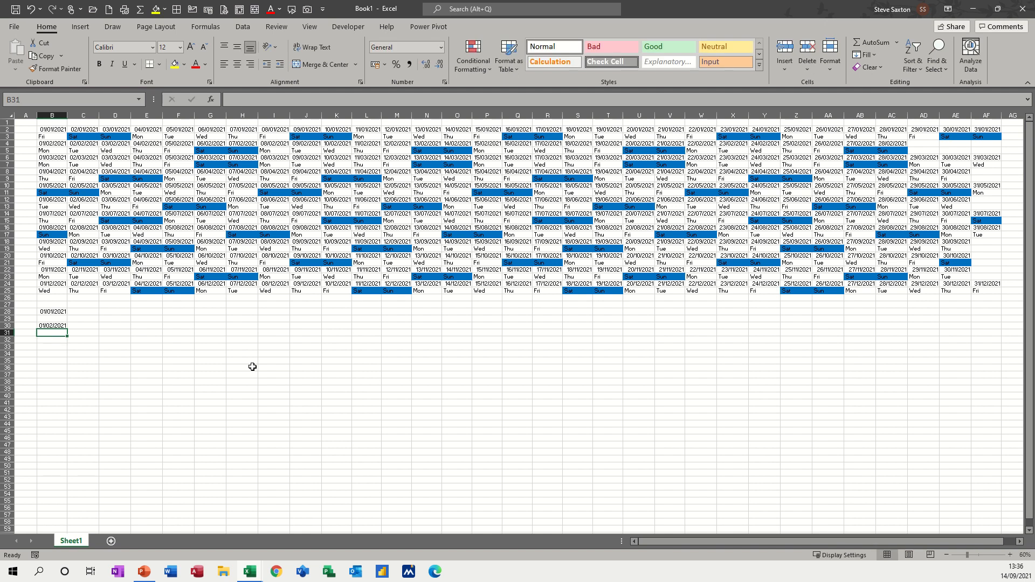
Fill the alternate-row first-of-month dates down column B to 01/12/2021 in B50, clearing the surplus date in B51
{"action": "left_click", "coordinate": [52, 312]}
{"action": "left_click_drag", "start_coordinate": [51, 312], "coordinate": [73, 468]}
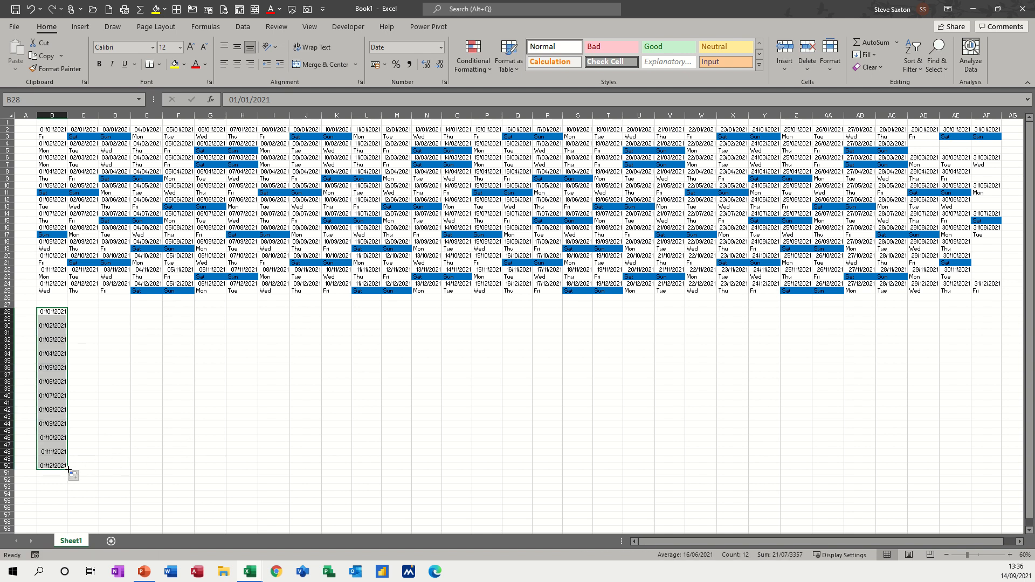
{"action": "left_click_drag", "start_coordinate": [66, 472], "coordinate": [68, 478]}
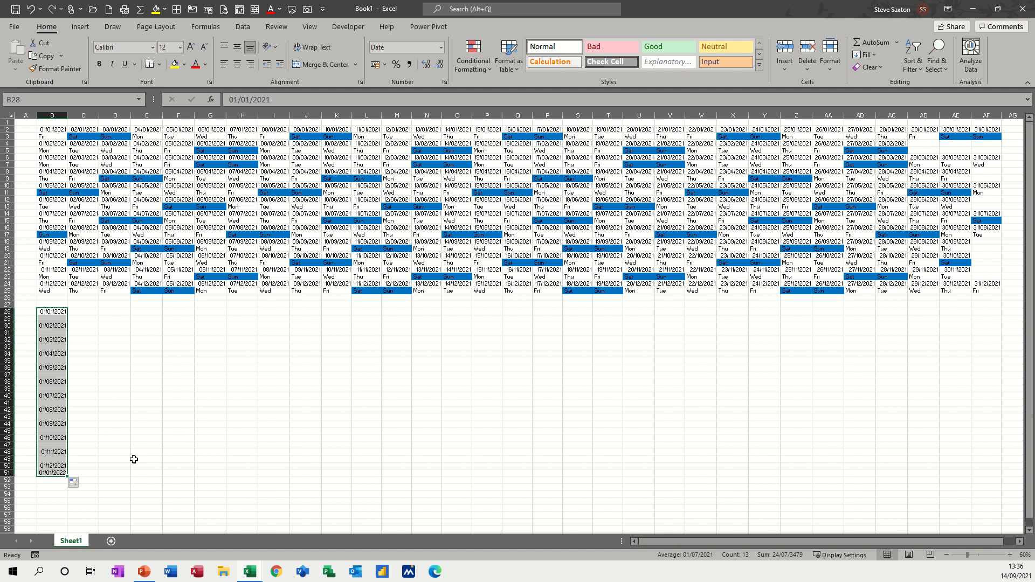
{"action": "left_click", "coordinate": [56, 473]}
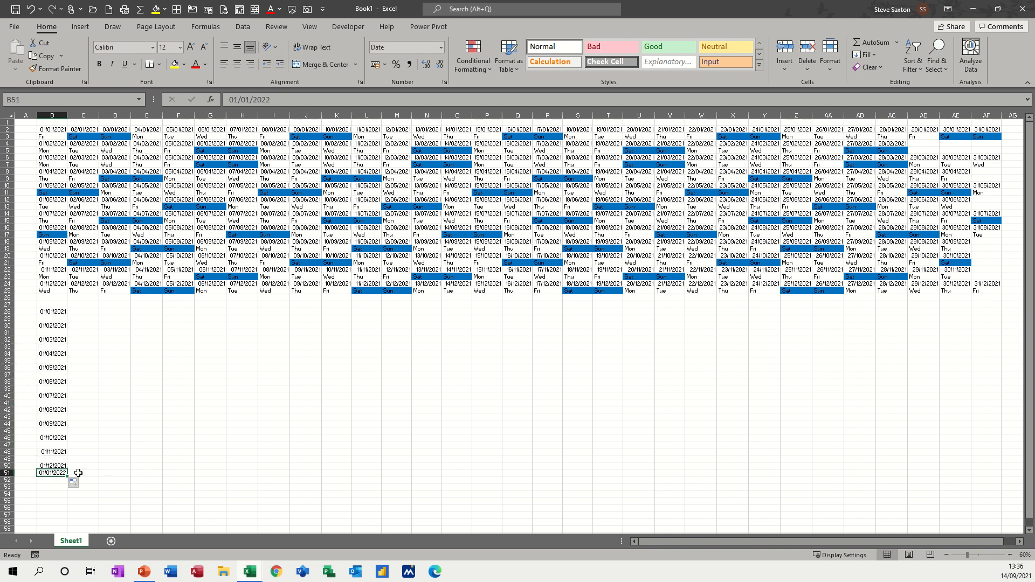
{"action": "key", "text": "Delete"}
{"action": "left_click", "coordinate": [50, 487]}
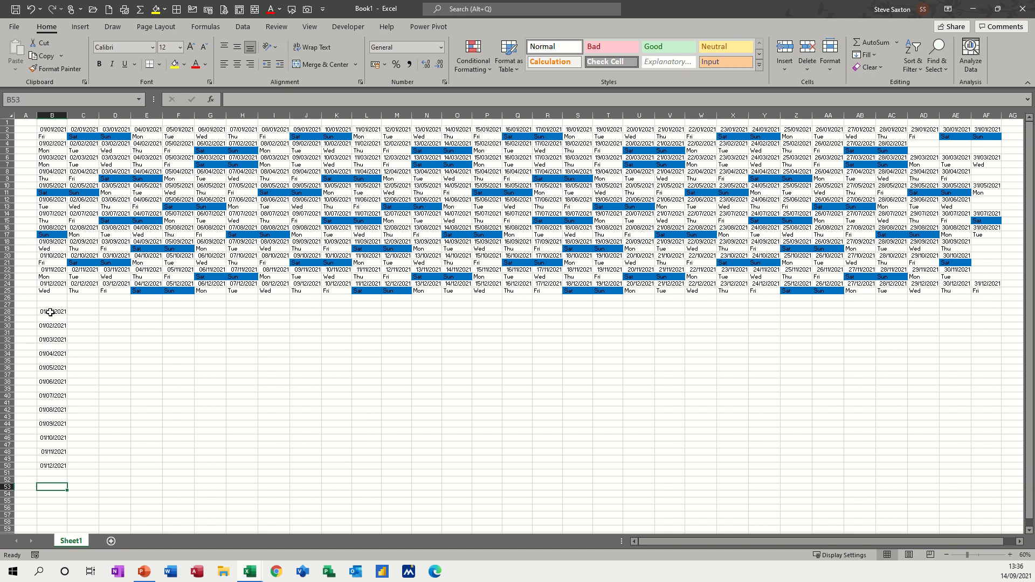
Enter the second-of-month dates in alternate rows of column C, from 02/01/2021 in C28 to 02/12/2021 in C50
{"action": "left_click", "coordinate": [86, 312]}
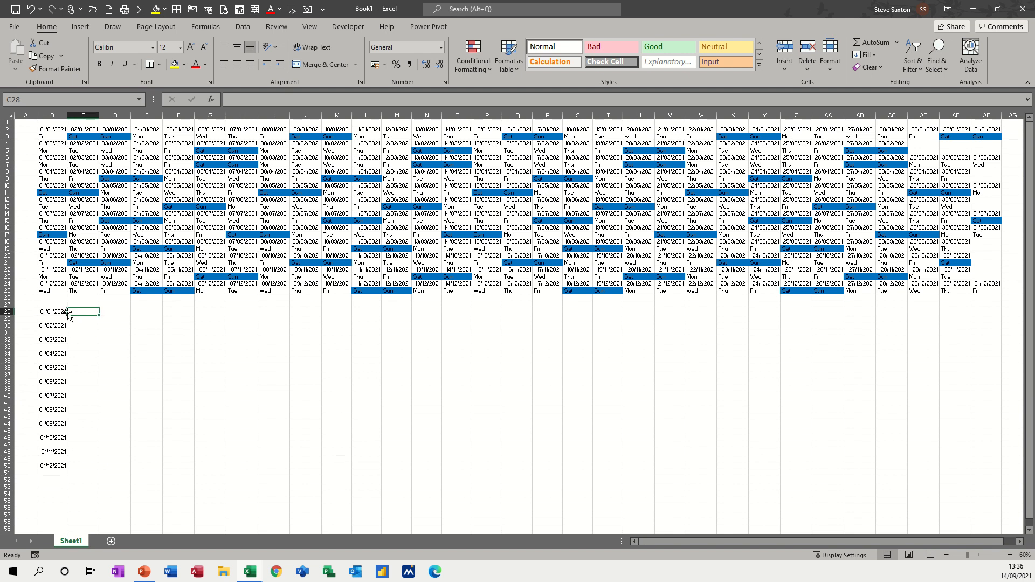
{"action": "type", "text": "2"}
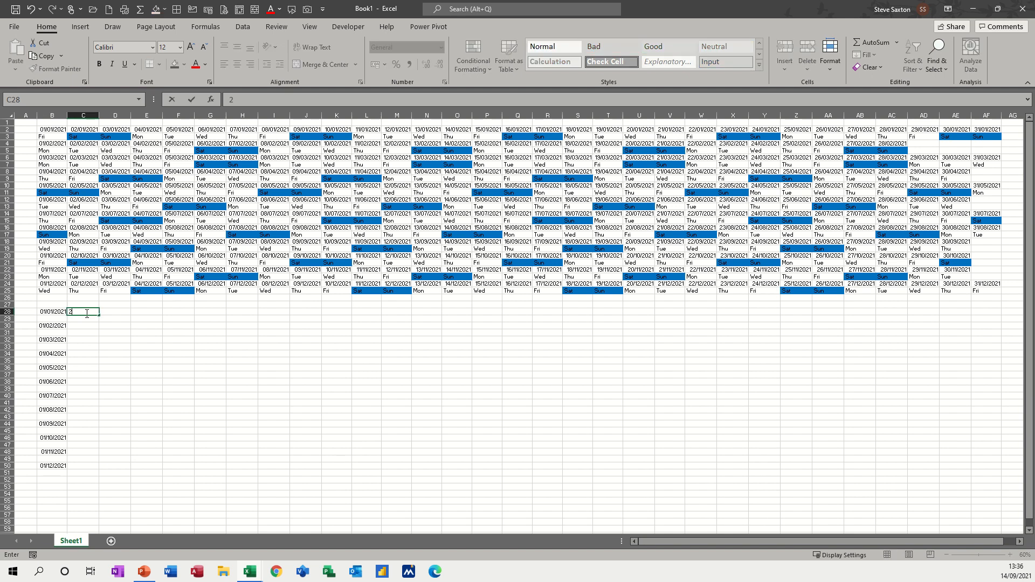
{"action": "type", "text": "/01/2021"}
{"action": "key", "text": "Return"}
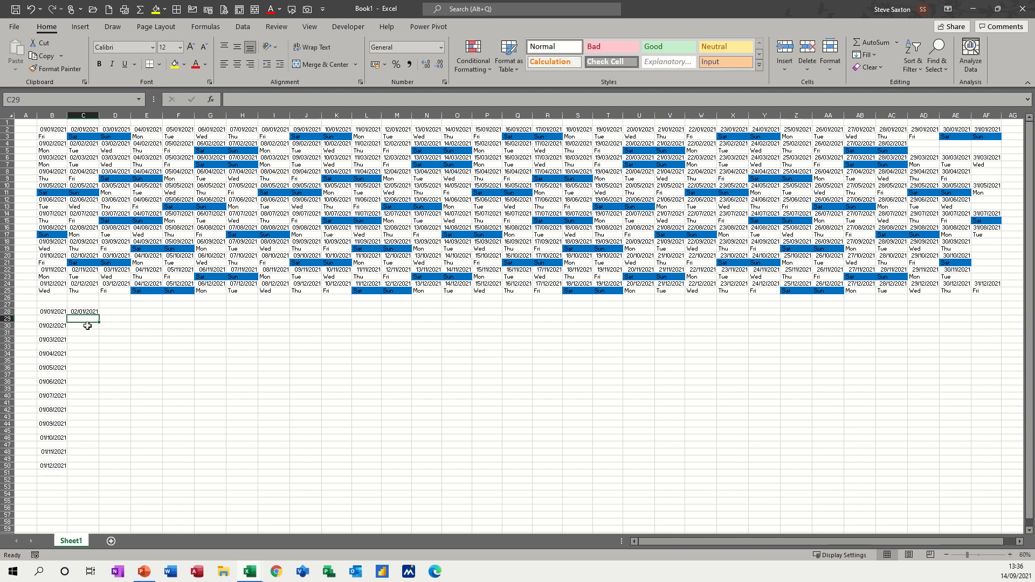
{"action": "left_click", "coordinate": [87, 325]}
{"action": "type", "text": "2/"}
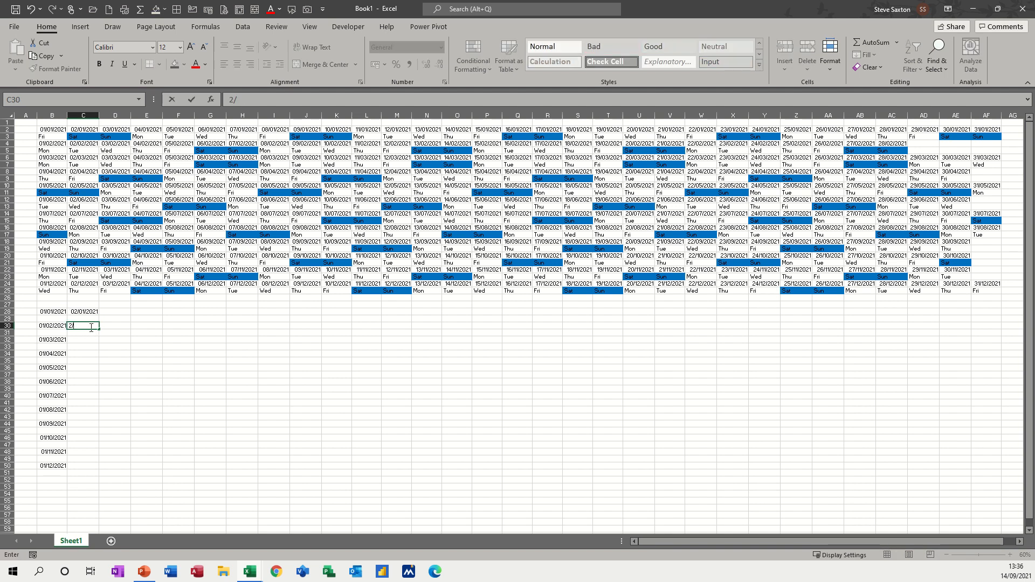
{"action": "type", "text": "02/2021"}
{"action": "key", "text": "Return"}
{"action": "key", "text": "Return"}
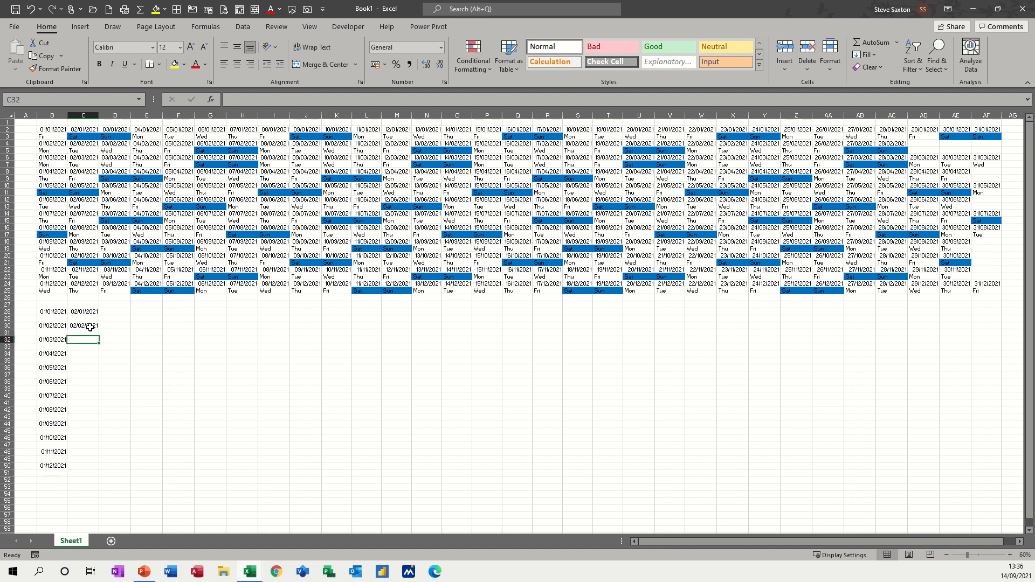
{"action": "type", "text": "2/3/21"}
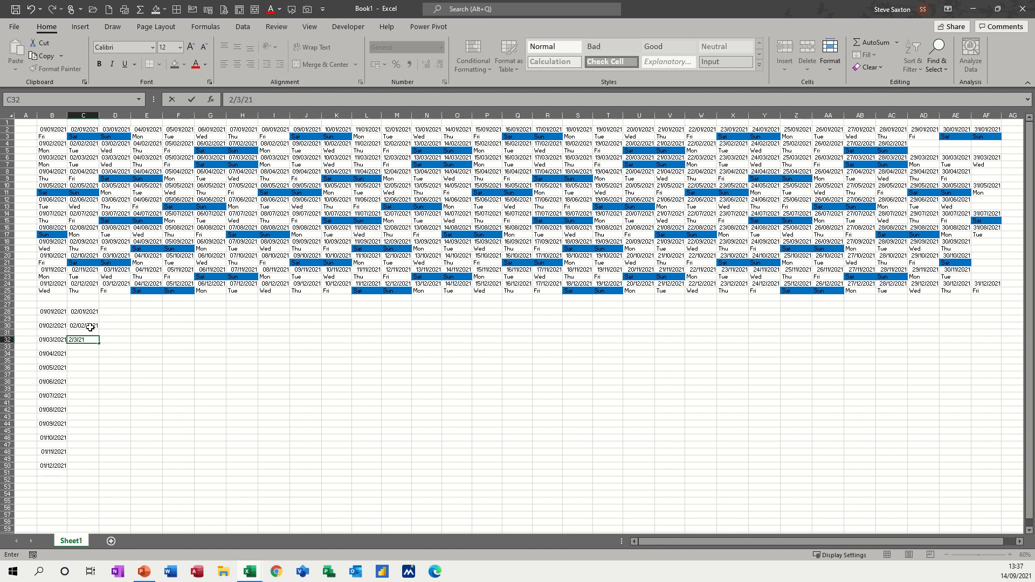
{"action": "key", "text": "Return"}
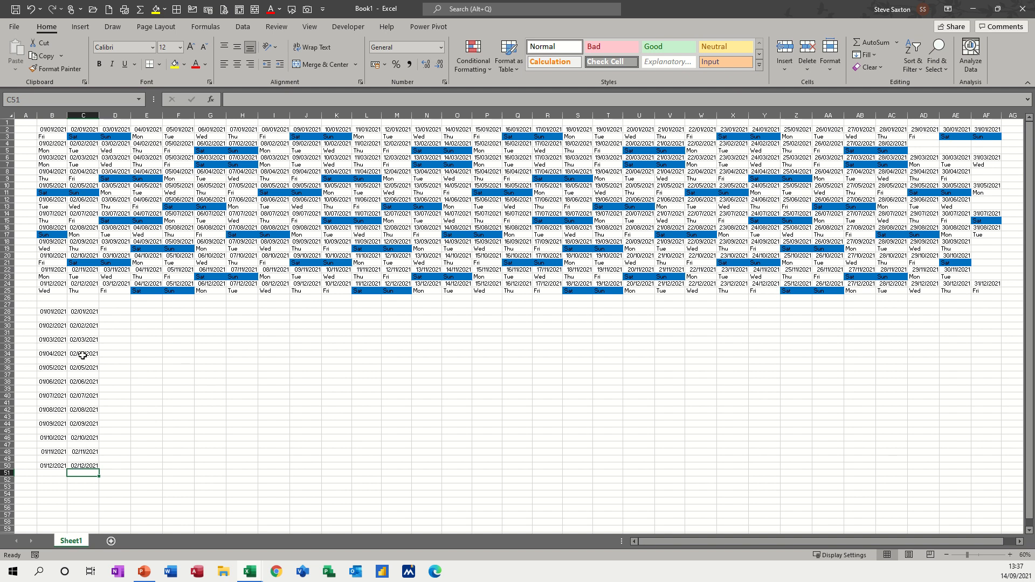
Fill the date rows B28:C50 across to column AF and clear the surplus February entries in AD30:AF30
{"action": "left_click_drag", "start_coordinate": [42, 313], "coordinate": [984, 502]}
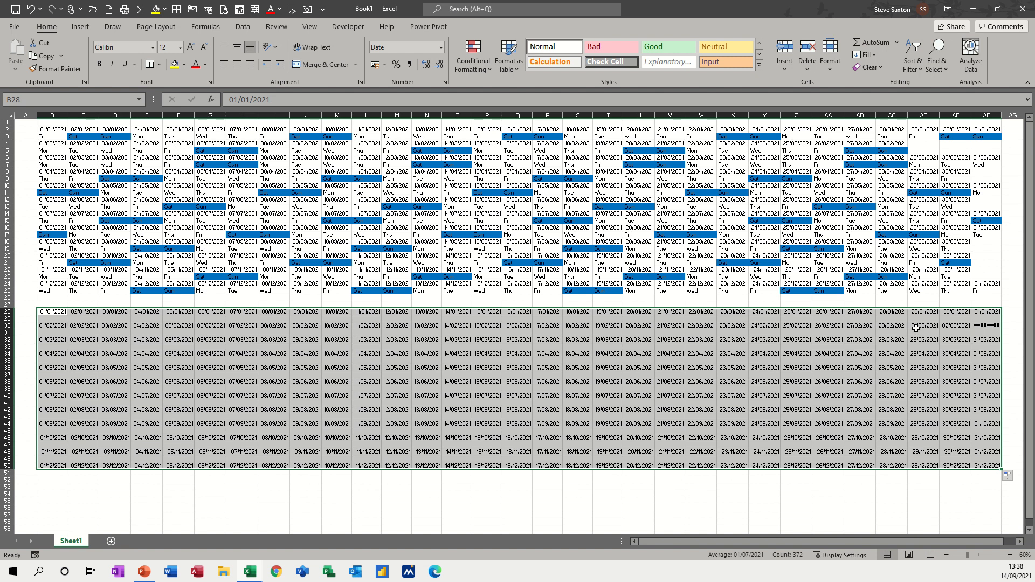
{"action": "left_click_drag", "start_coordinate": [911, 327], "coordinate": [973, 324]}
{"action": "key", "text": "Delete"}
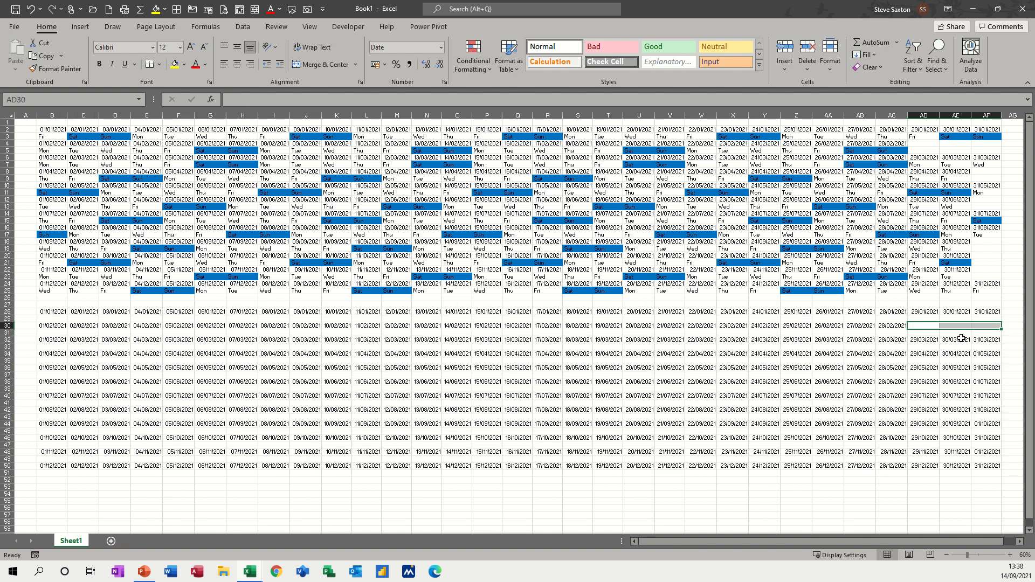
Clear the last date in the April, June, September, October and November rows: AF34, AF38, AF44, AF46 and AF48
{"action": "left_click", "coordinate": [988, 355]}
{"action": "key", "text": "Delete"}
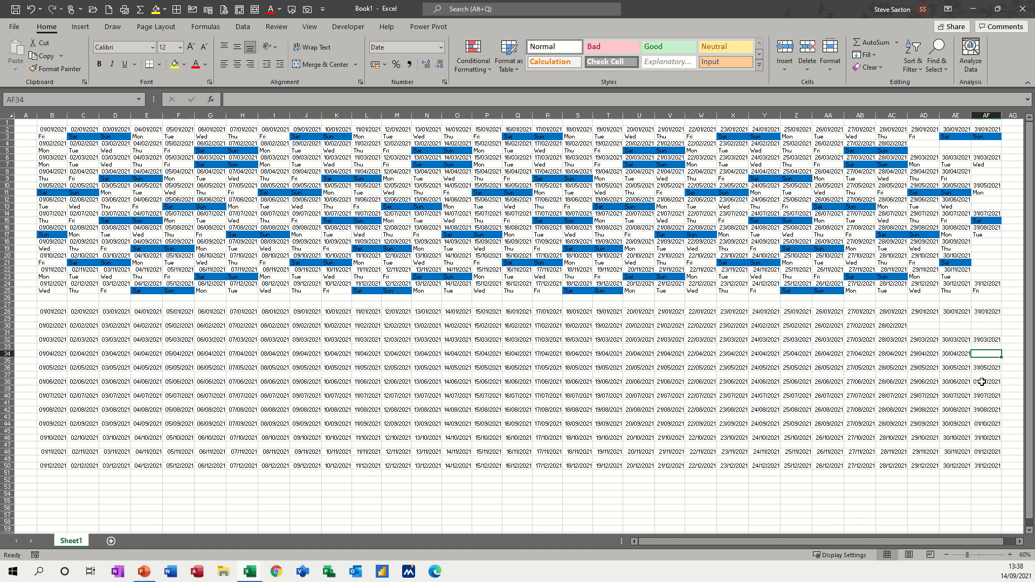
{"action": "left_click", "coordinate": [988, 381]}
{"action": "key", "text": "Delete"}
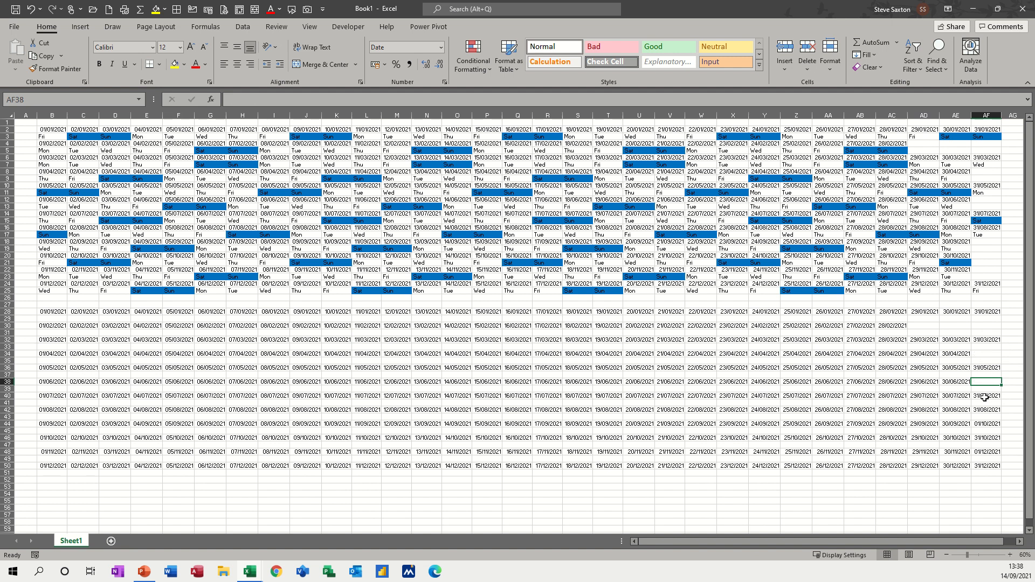
{"action": "left_click", "coordinate": [985, 424]}
{"action": "key", "text": "Delete"}
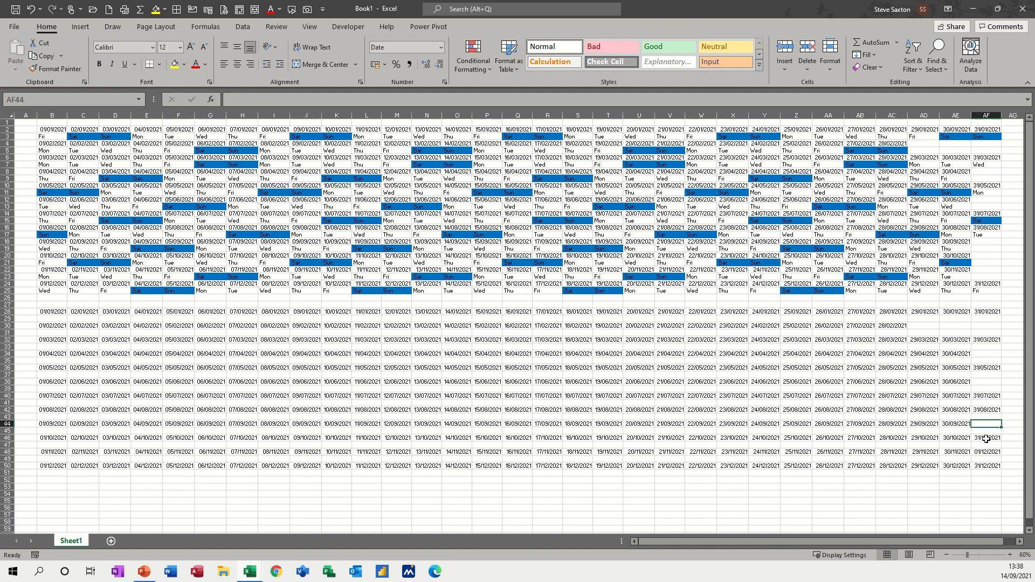
{"action": "left_click", "coordinate": [973, 438]}
{"action": "key", "text": "Delete"}
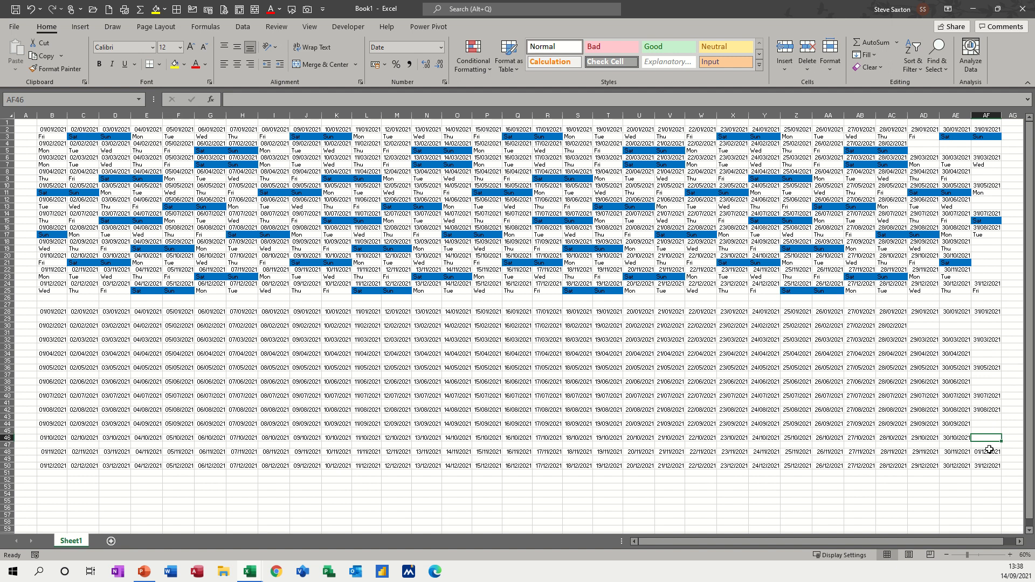
{"action": "left_click", "coordinate": [987, 452]}
{"action": "key", "text": "Delete"}
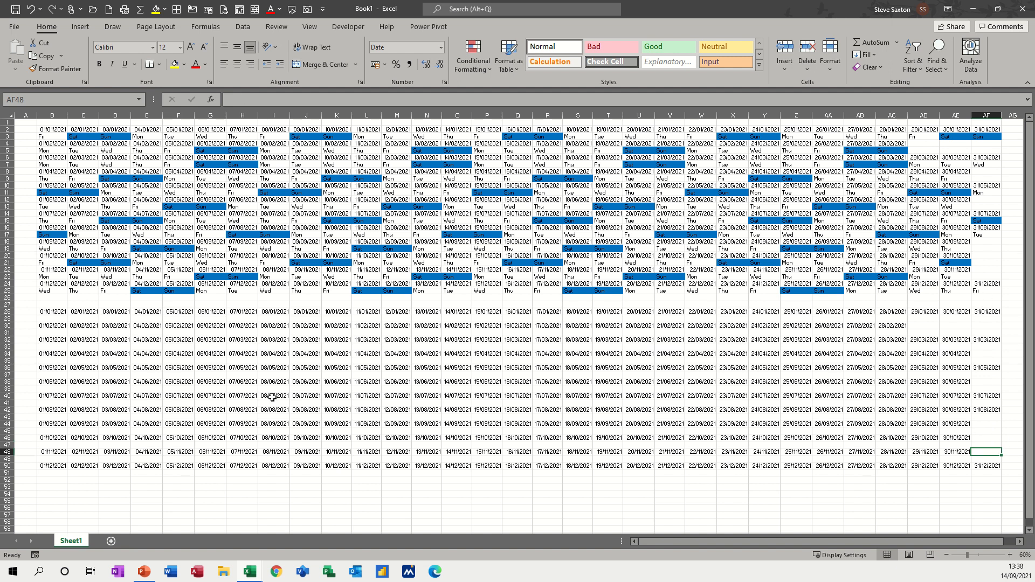
Enter the formula =B28 in cell B29 below the first January date
{"action": "left_click", "coordinate": [49, 320]}
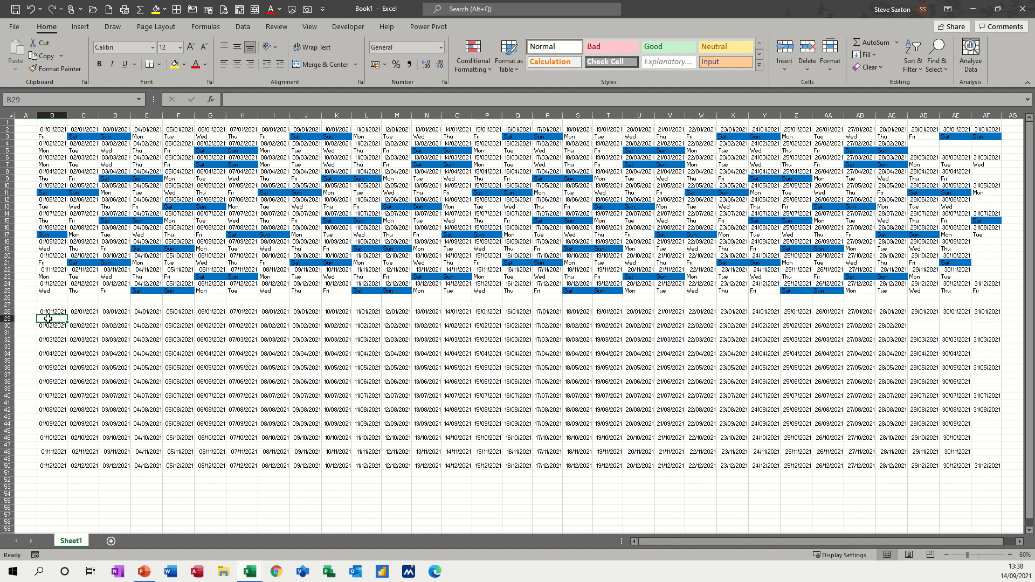
{"action": "type", "text": "="}
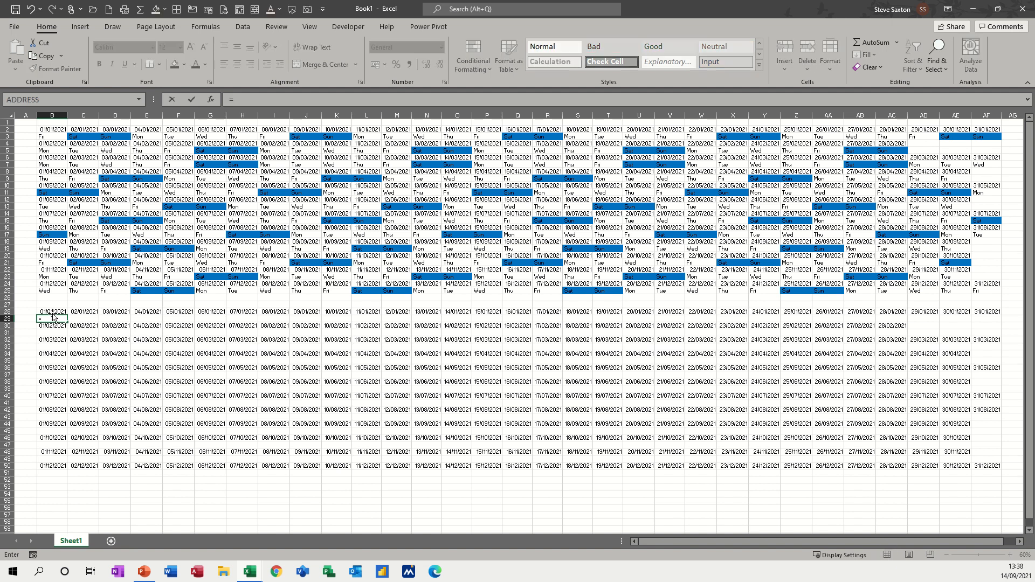
{"action": "left_click", "coordinate": [53, 312]}
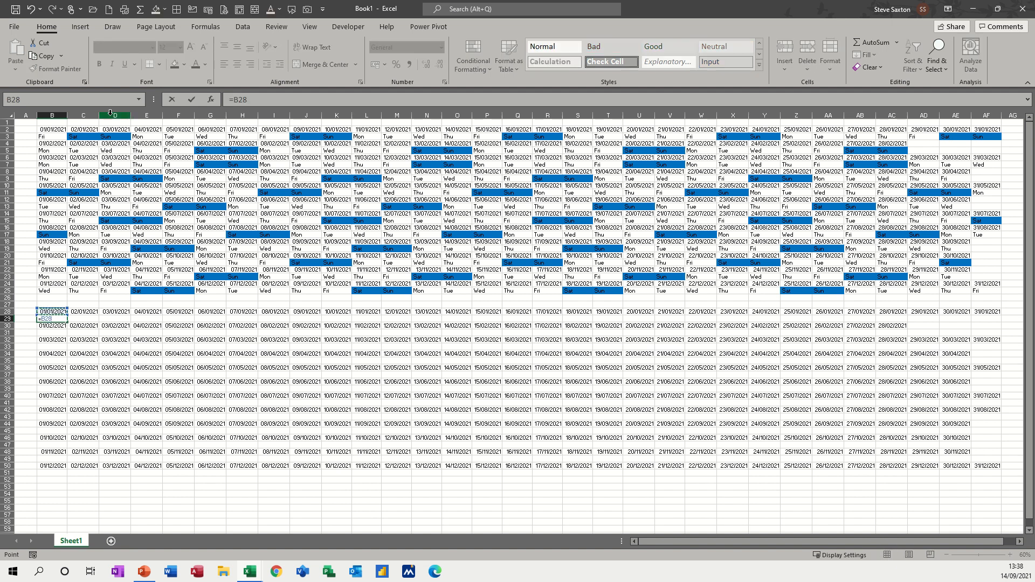
{"action": "left_click", "coordinate": [192, 102]}
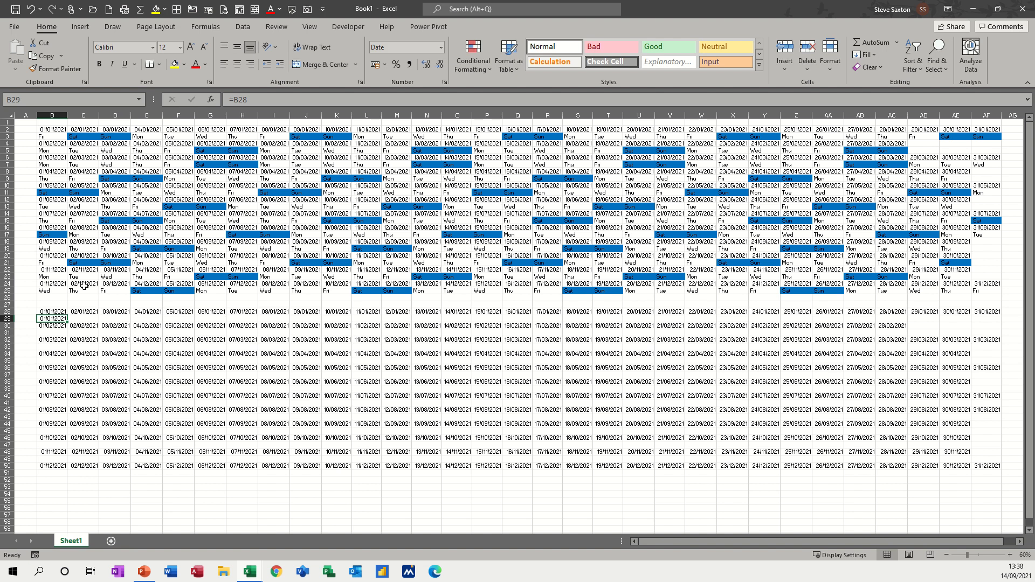
Apply the custom number format ddd to cell B29 so it shows the abbreviated weekday
{"action": "left_click", "coordinate": [440, 47]}
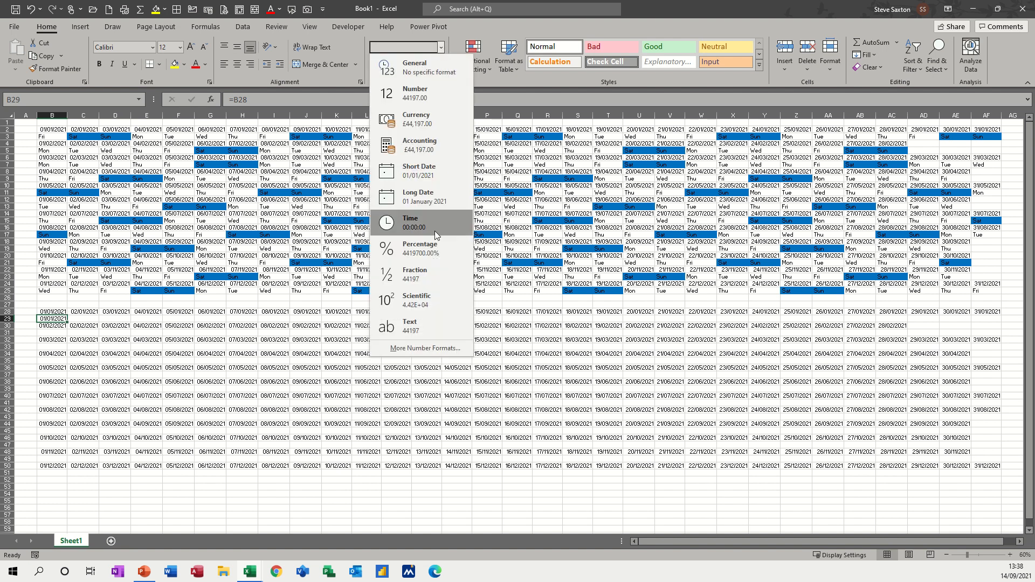
{"action": "left_click", "coordinate": [411, 349]}
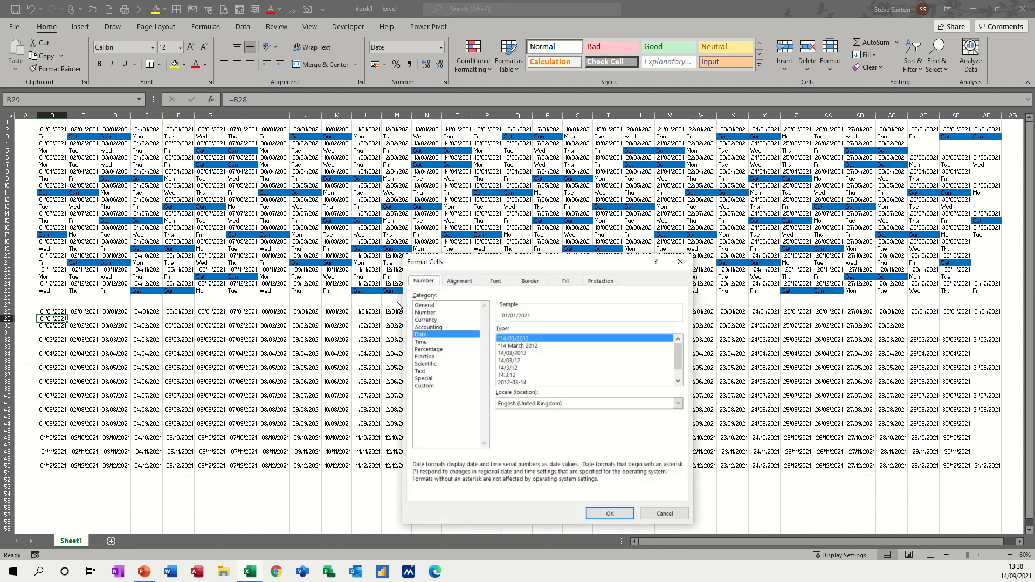
{"action": "left_click", "coordinate": [430, 386]}
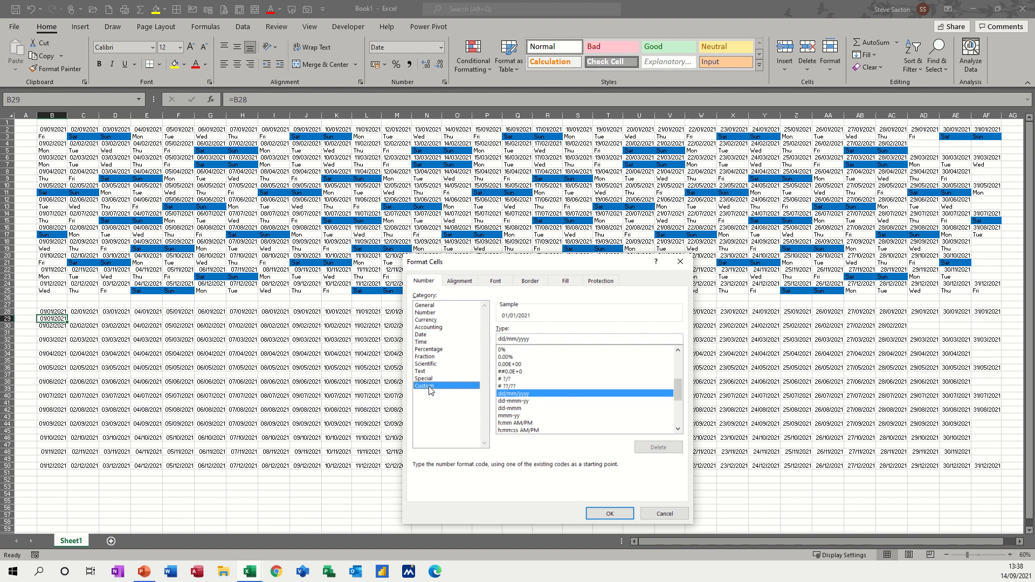
{"action": "left_click", "coordinate": [552, 338]}
{"action": "key", "text": "BackSpace"}
{"action": "key", "text": "BackSpace"}
{"action": "key", "text": "BackSpace"}
{"action": "key", "text": "BackSpace"}
{"action": "key", "text": "BackSpace"}
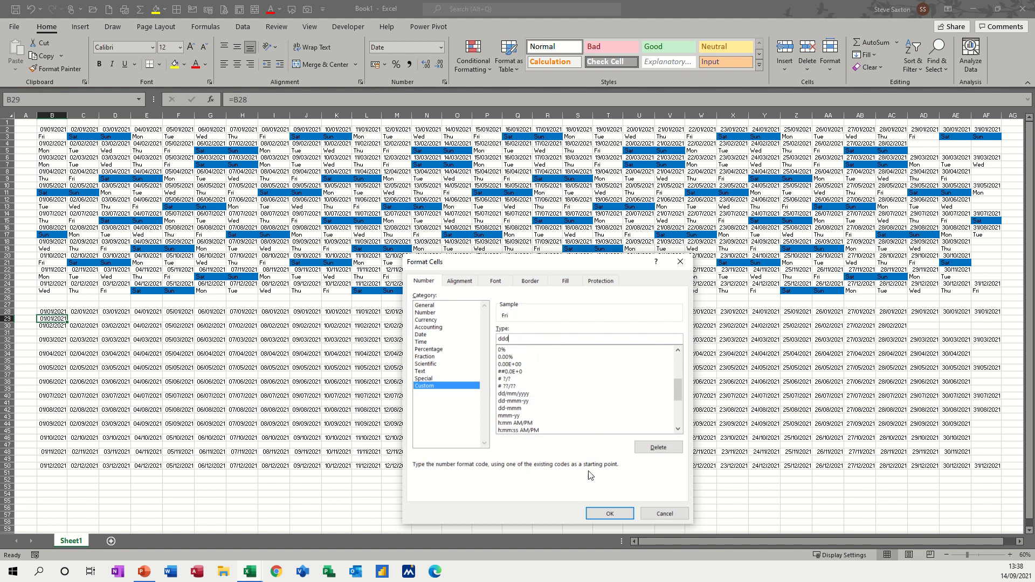
{"action": "left_click", "coordinate": [608, 513]}
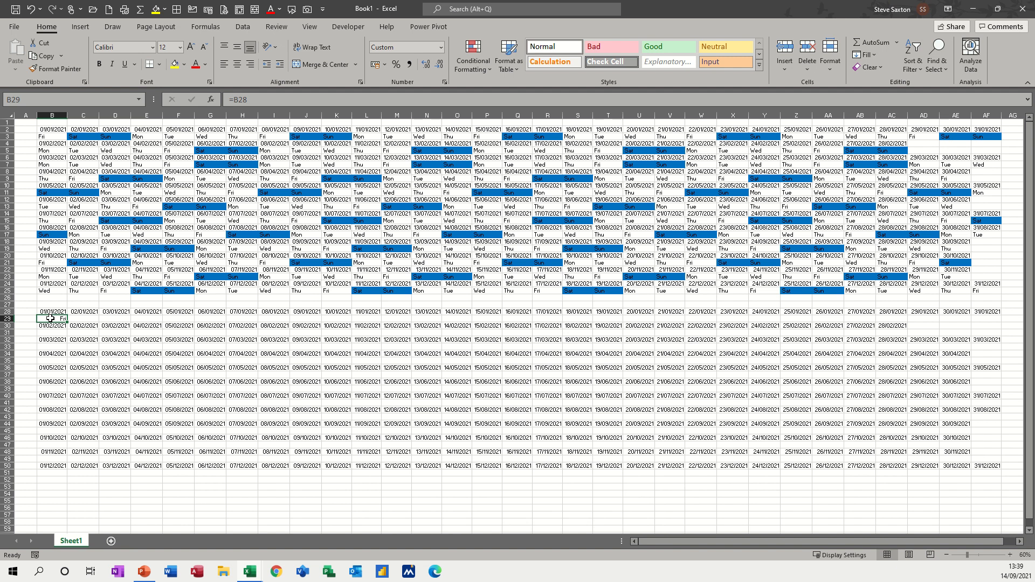
Replace the formula in B29 with =TEXT(B28,"ddd") and fill it across to AF29
{"action": "type", "text": "="}
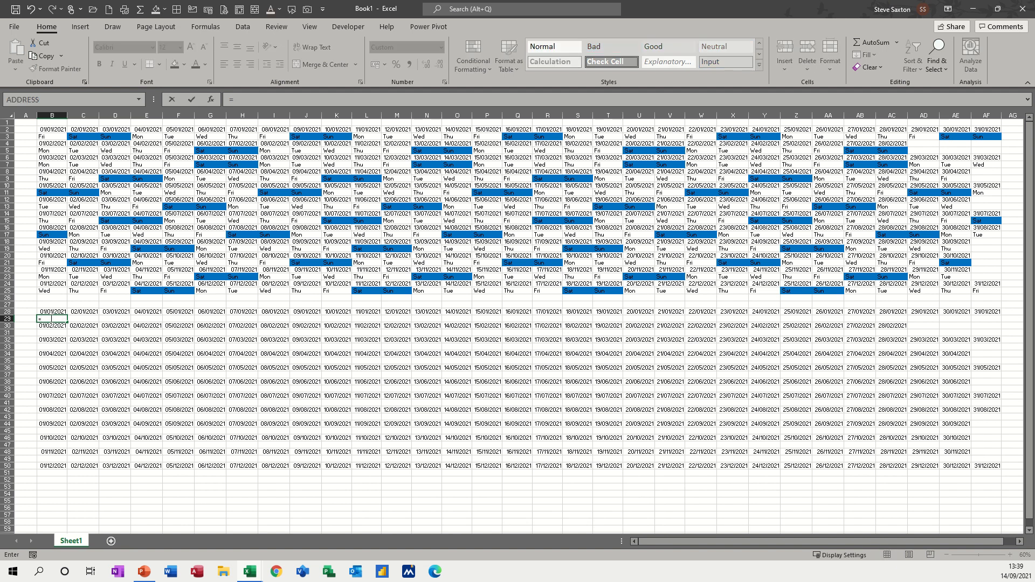
{"action": "type", "text": "text"}
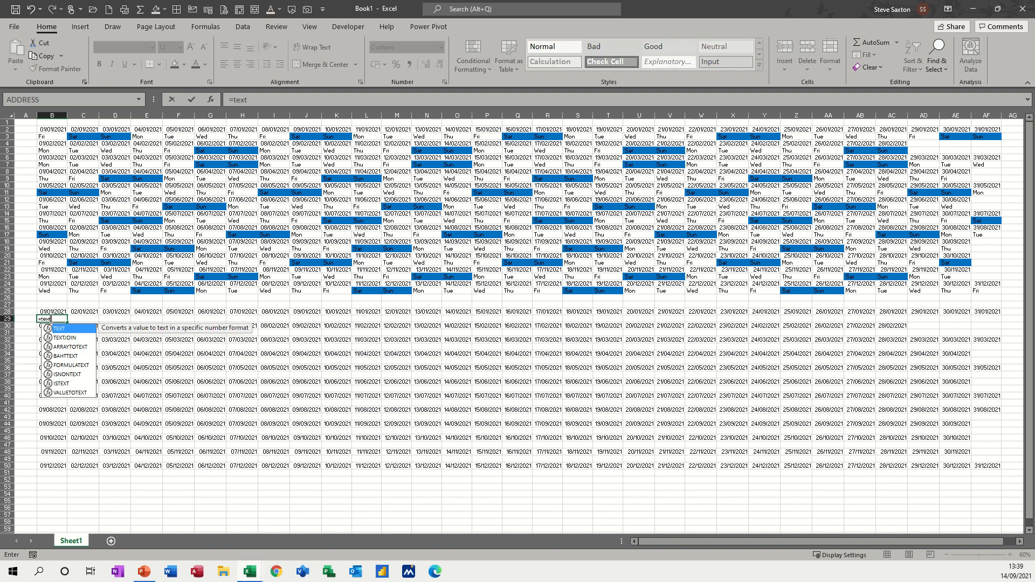
{"action": "type", "text": "("}
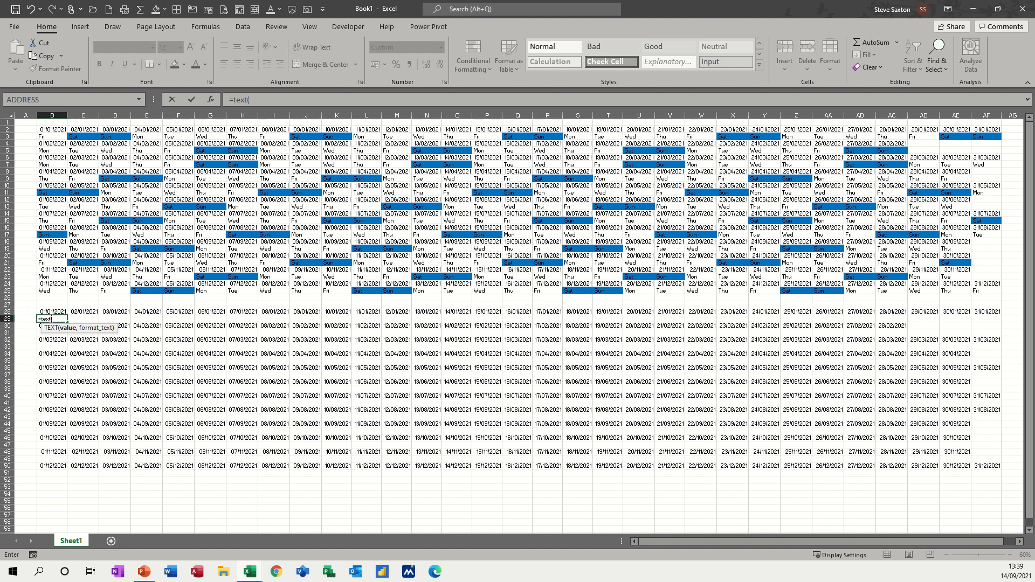
{"action": "left_click", "coordinate": [55, 311]}
{"action": "type", "text": ",\"ddd"}
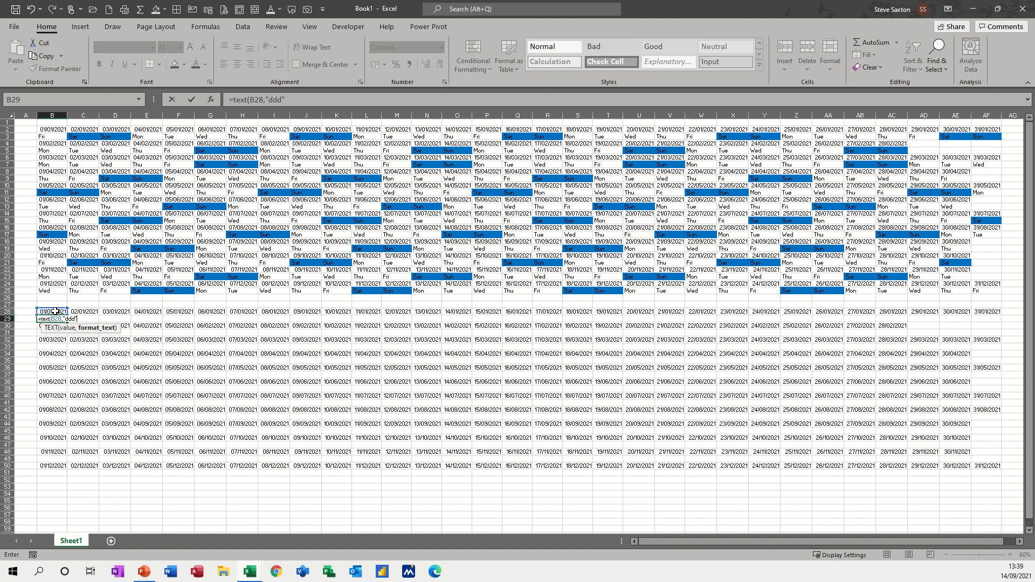
{"action": "type", "text": ")"}
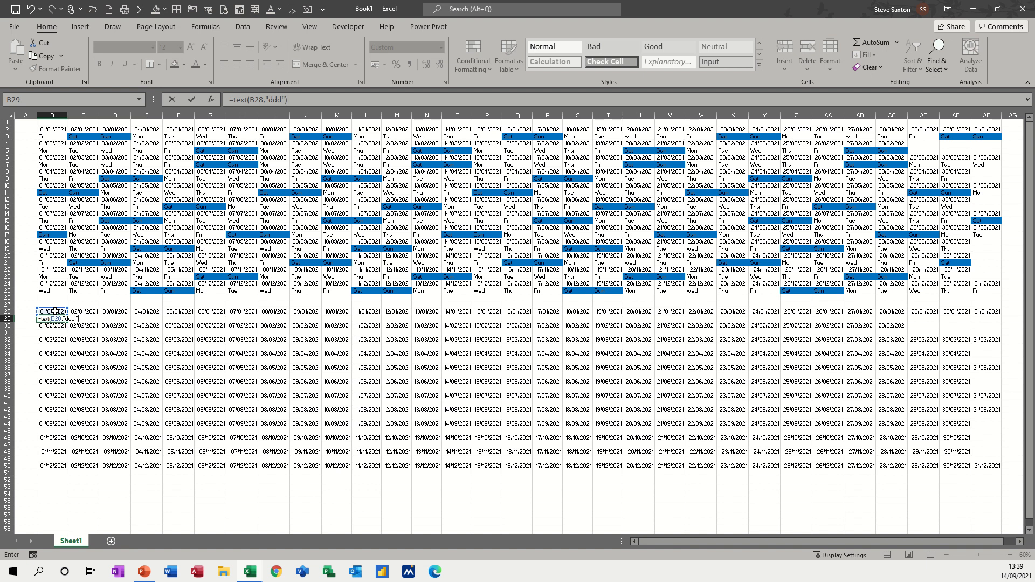
{"action": "left_click", "coordinate": [193, 100]}
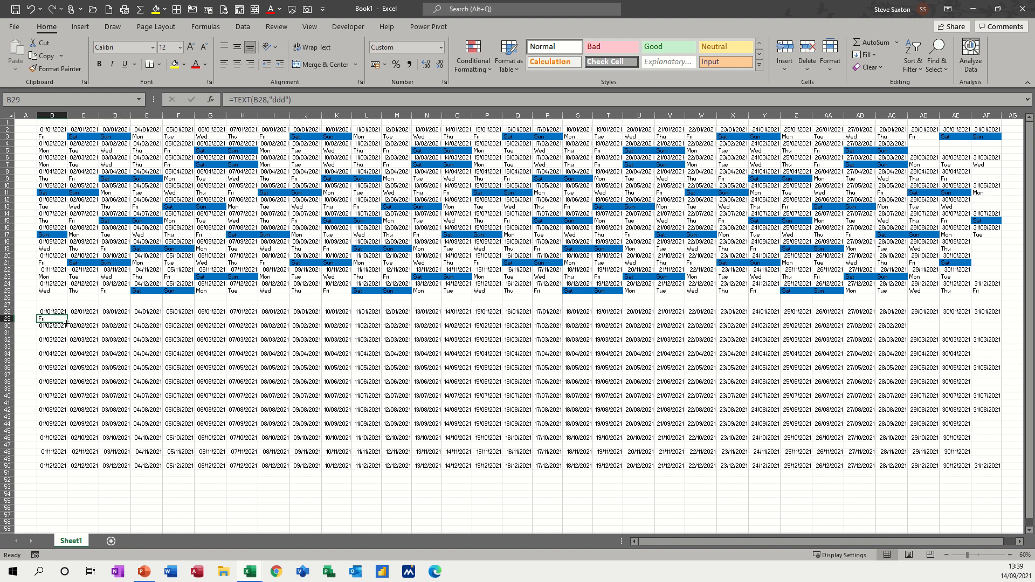
{"action": "left_click_drag", "start_coordinate": [67, 322], "coordinate": [995, 319]}
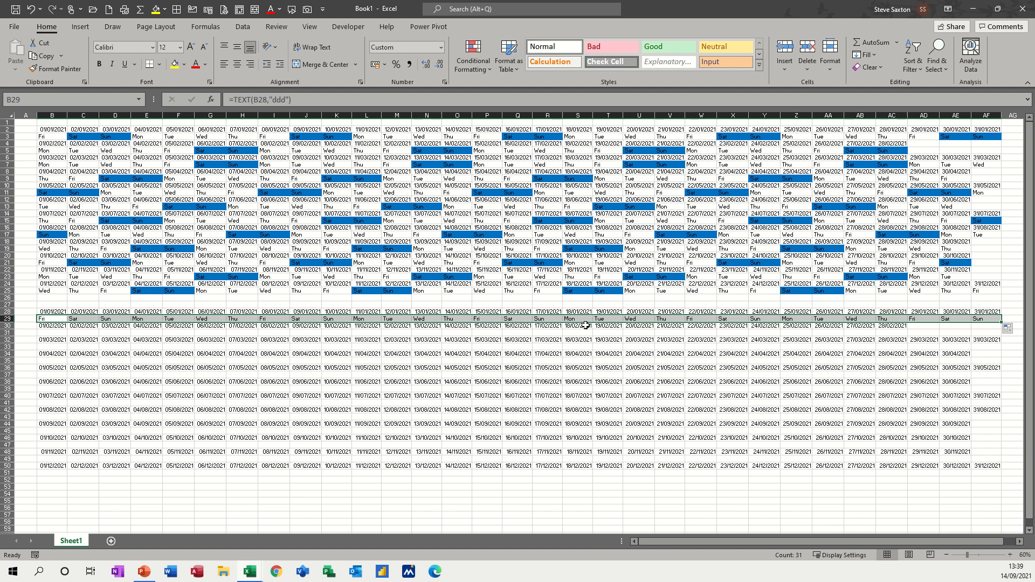
Copy the weekday formula from B29 into column B below each remaining month's first date, in every second row from B31 to B51
{"action": "left_click", "coordinate": [51, 319]}
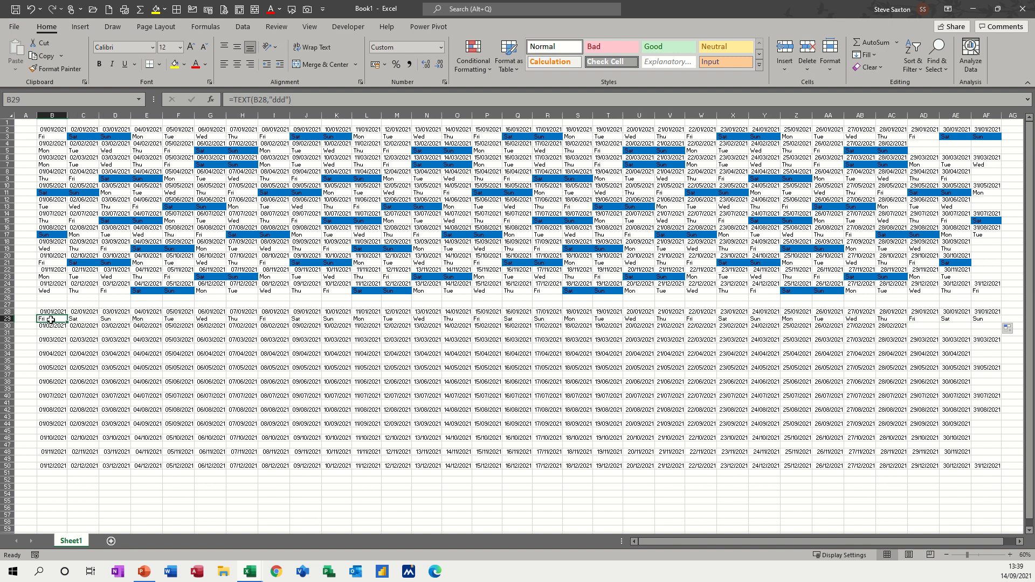
{"action": "right_click", "coordinate": [51, 320]}
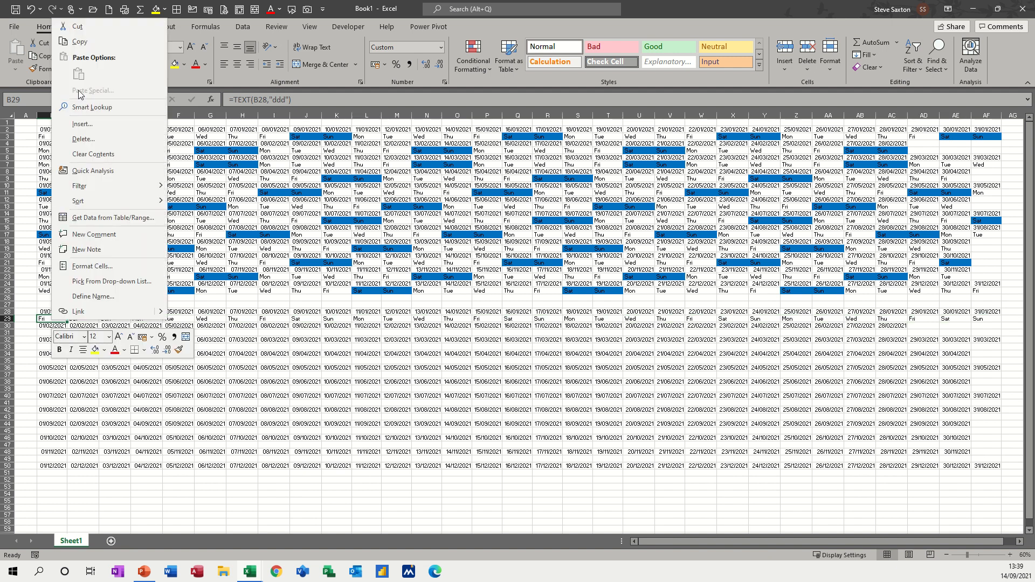
{"action": "left_click", "coordinate": [76, 42]}
{"action": "left_click", "coordinate": [47, 333]}
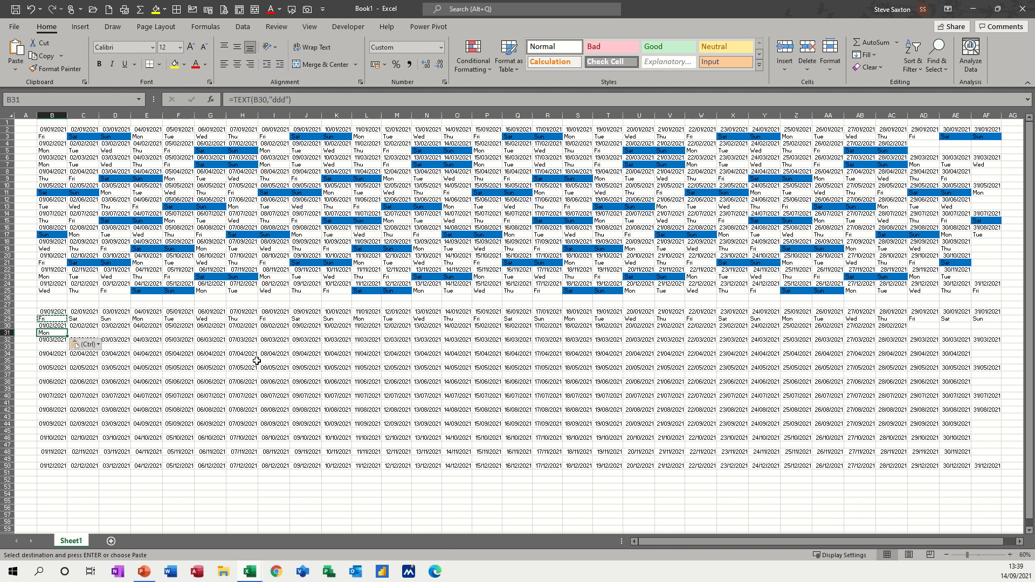
{"action": "key", "text": "Down"}
{"action": "key", "text": "Down"}
{"action": "key", "text": "ctrl+v"}
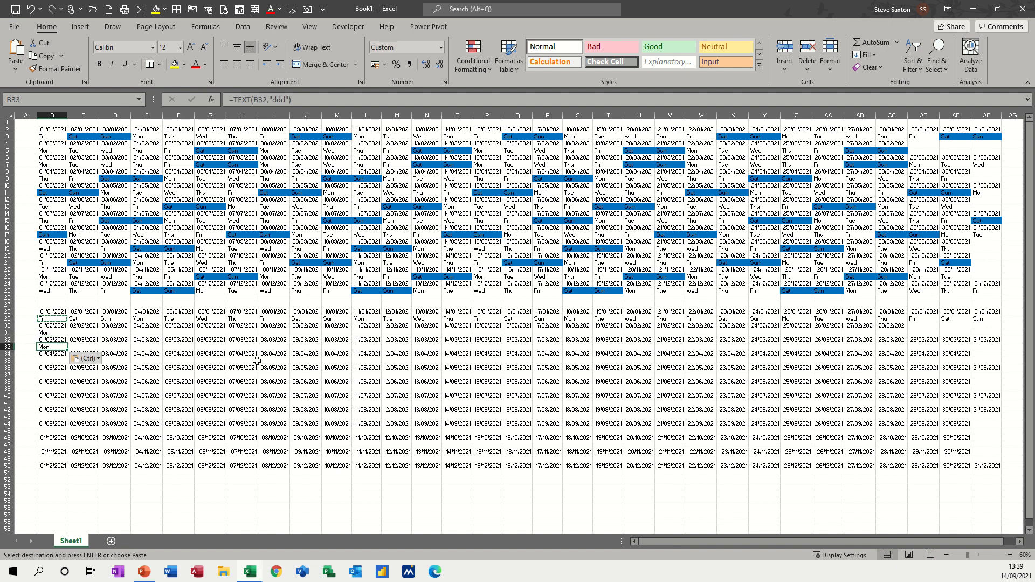
{"action": "key", "text": "Down"}
{"action": "key", "text": "Down"}
{"action": "key", "text": "ctrl+v"}
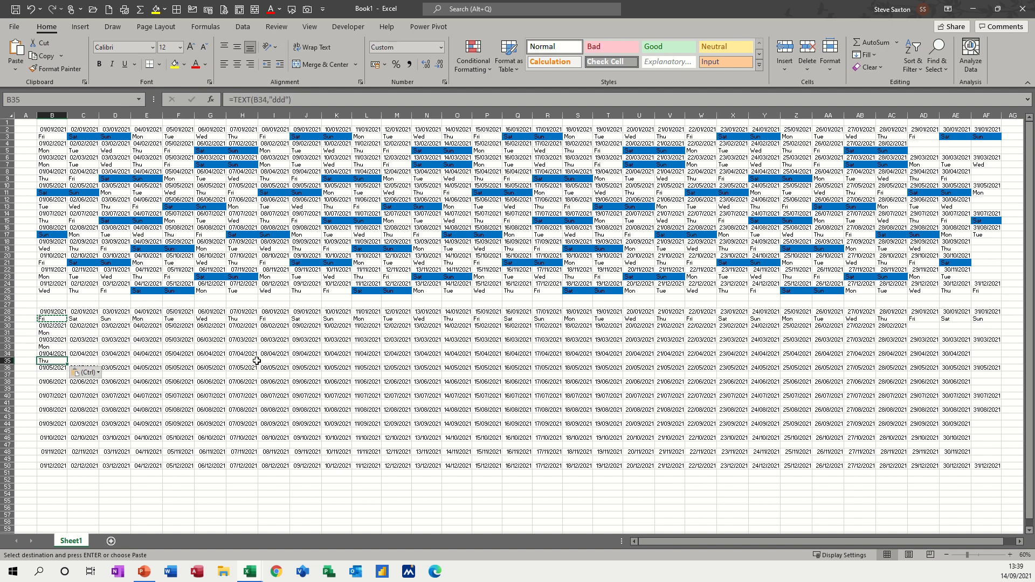
{"action": "key", "text": "Down"}
{"action": "key", "text": "Down"}
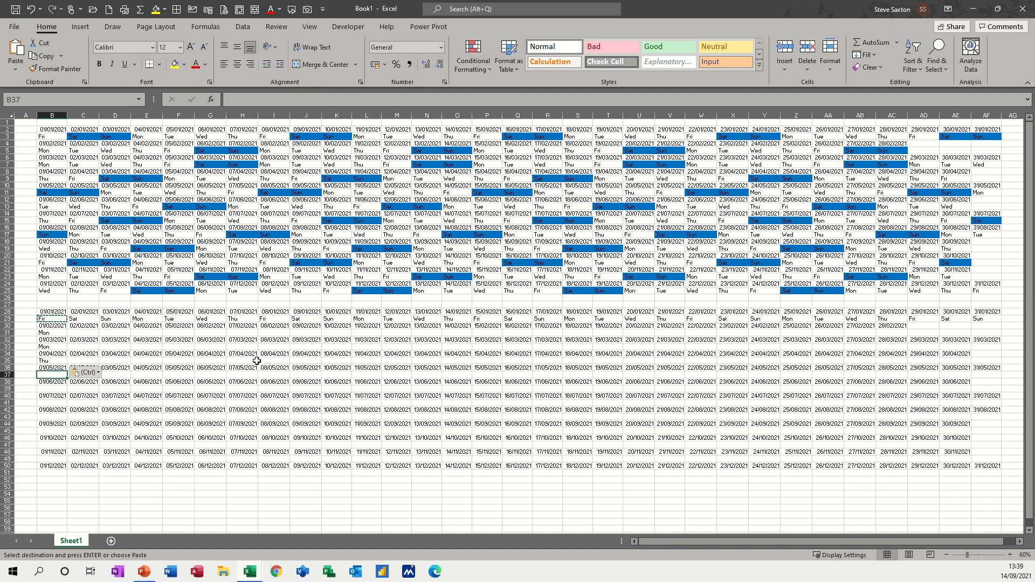
{"action": "key", "text": "ctrl+v"}
{"action": "key", "text": "Down"}
{"action": "key", "text": "Down"}
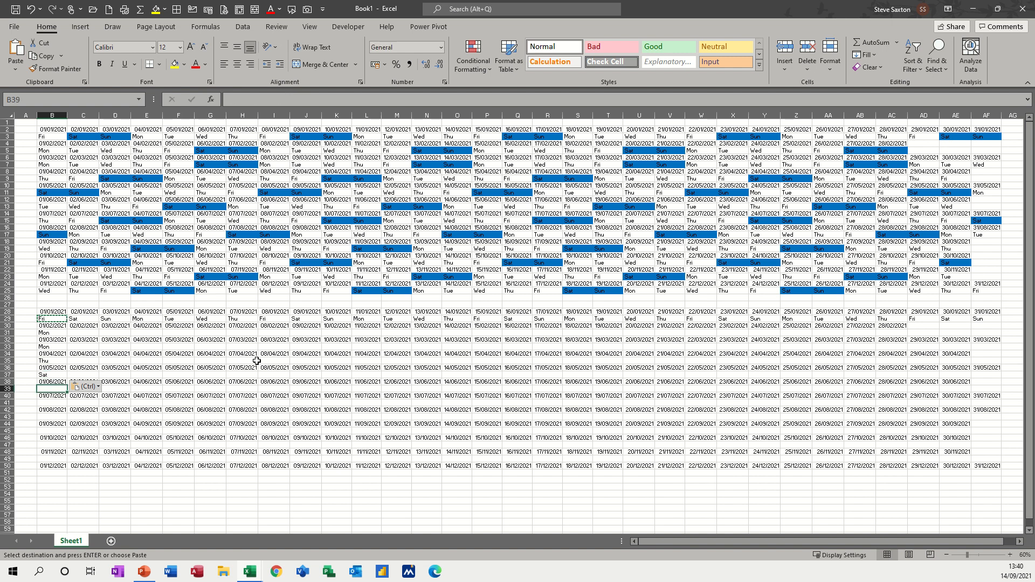
{"action": "key", "text": "ctrl+v"}
{"action": "key", "text": "Down"}
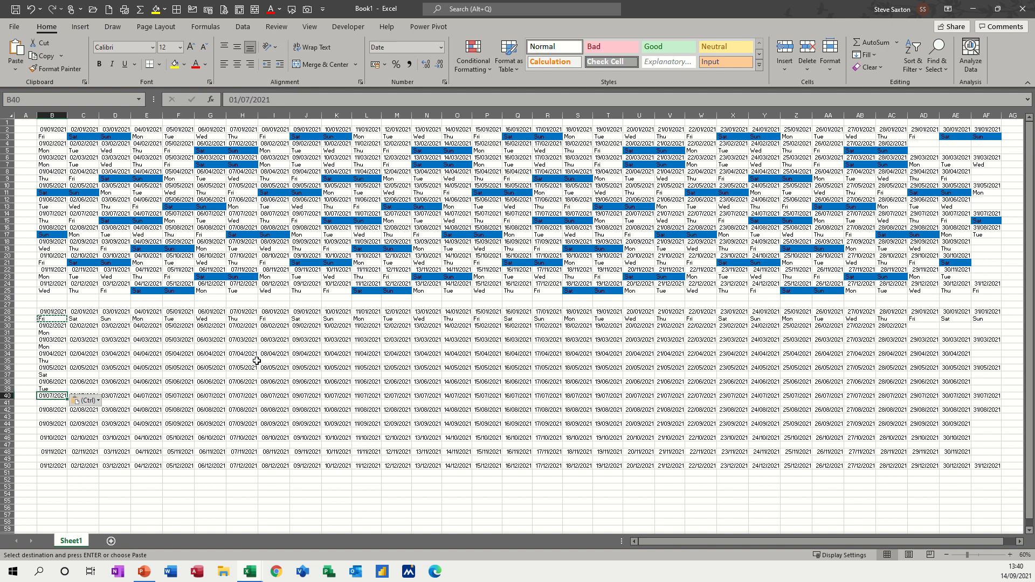
{"action": "key", "text": "Down"}
{"action": "key", "text": "ctrl+v"}
{"action": "key", "text": "Down"}
{"action": "key", "text": "Down"}
{"action": "key", "text": "ctrl+v"}
{"action": "key", "text": "Down"}
{"action": "key", "text": "Down"}
{"action": "key", "text": "ctrl+v"}
{"action": "key", "text": "Down"}
{"action": "key", "text": "Down"}
{"action": "key", "text": "ctrl+v"}
{"action": "key", "text": "Down"}
{"action": "key", "text": "Down"}
{"action": "key", "text": "ctrl+v"}
{"action": "key", "text": "Down"}
{"action": "key", "text": "Down"}
{"action": "key", "text": "ctrl+v"}
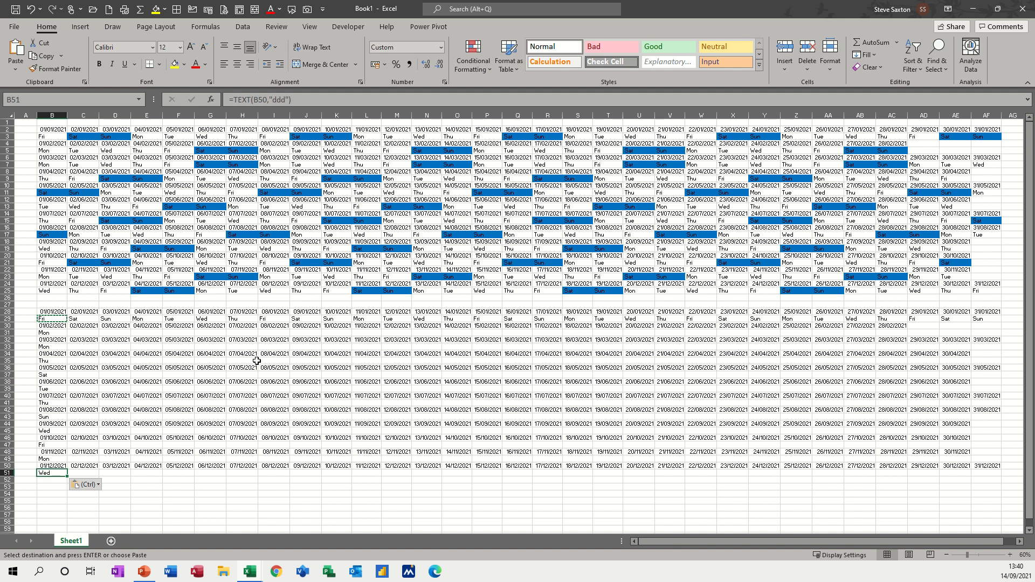
{"action": "key", "text": "Down"}
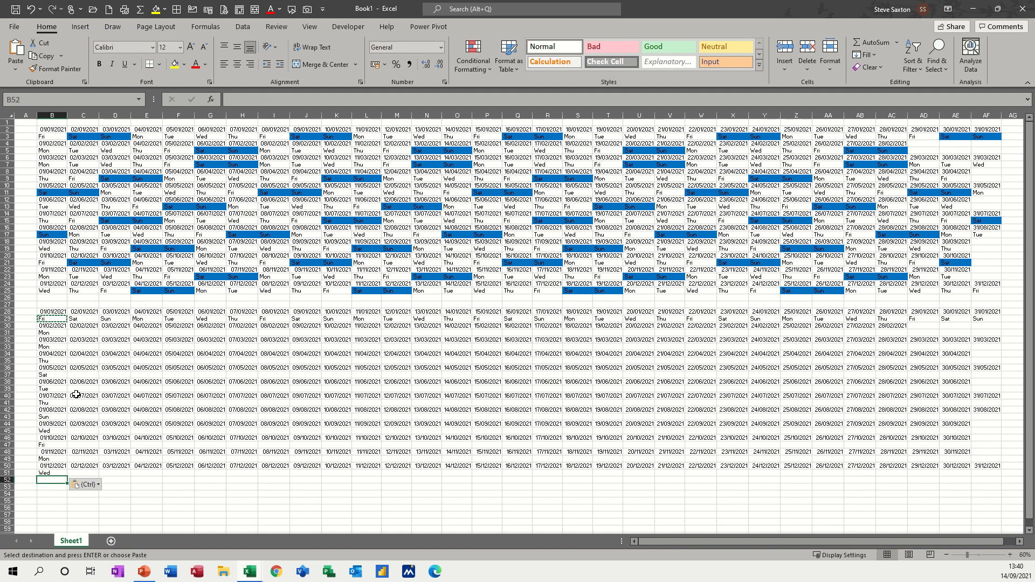
Fill the February weekday formula from B31 across to AC31
{"action": "left_click", "coordinate": [50, 335]}
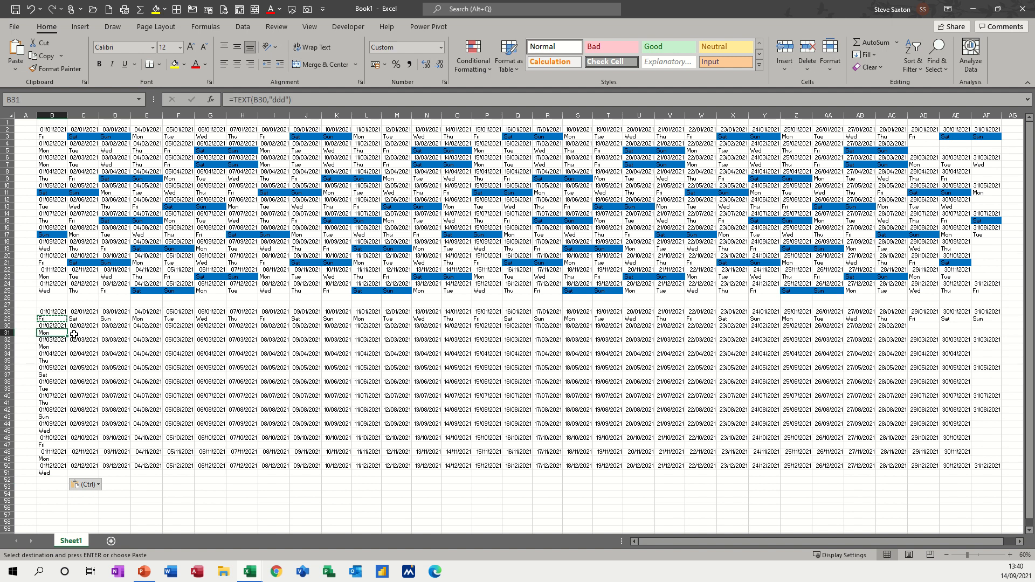
{"action": "left_click_drag", "start_coordinate": [68, 335], "coordinate": [911, 341]}
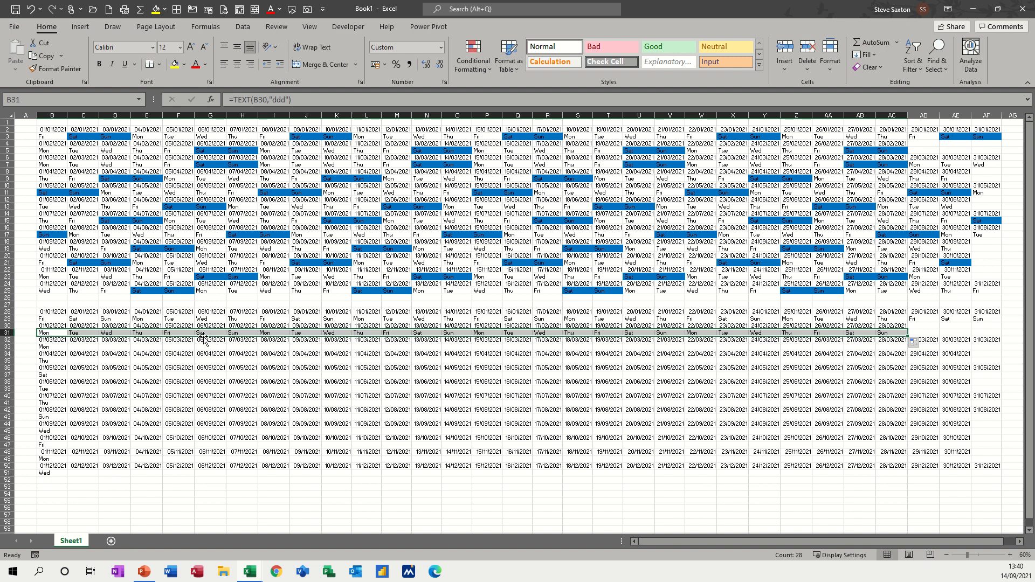
Create a conditional formatting rule on B29:AF29 for only cells whose value is equal to Sat
{"action": "left_click", "coordinate": [43, 320]}
{"action": "left_click_drag", "start_coordinate": [42, 320], "coordinate": [987, 320]}
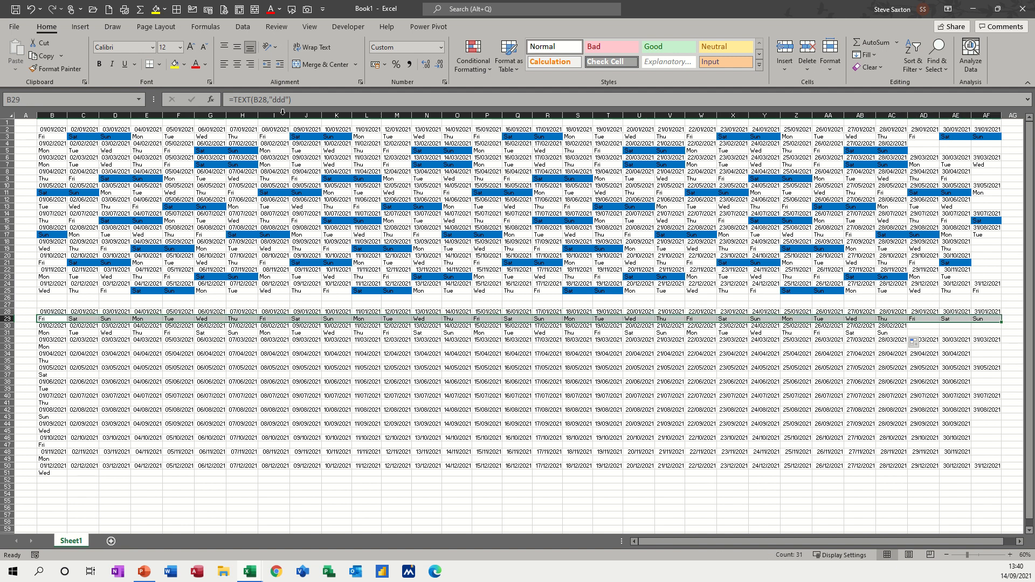
{"action": "left_click", "coordinate": [474, 56]}
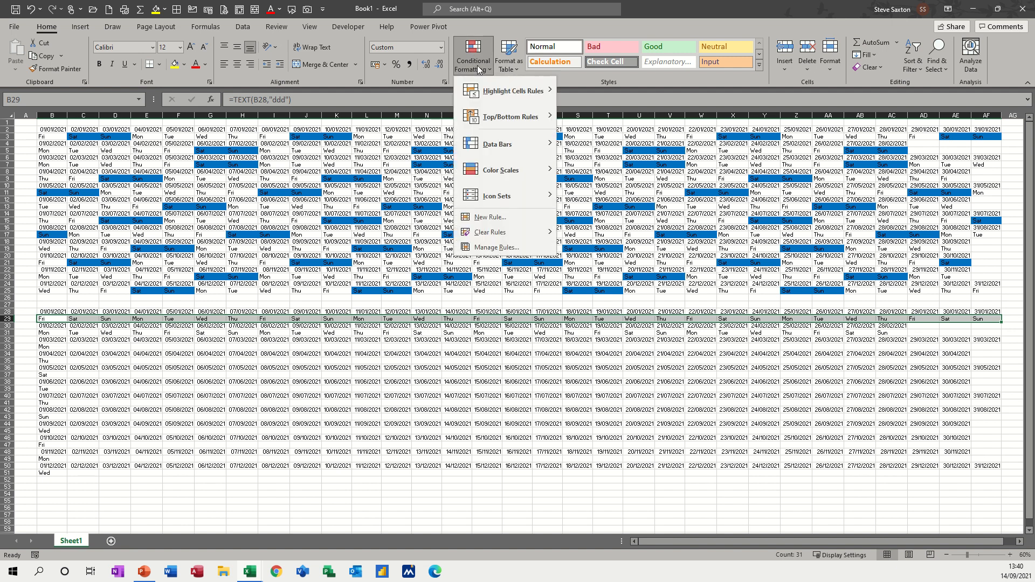
{"action": "left_click", "coordinate": [493, 249]}
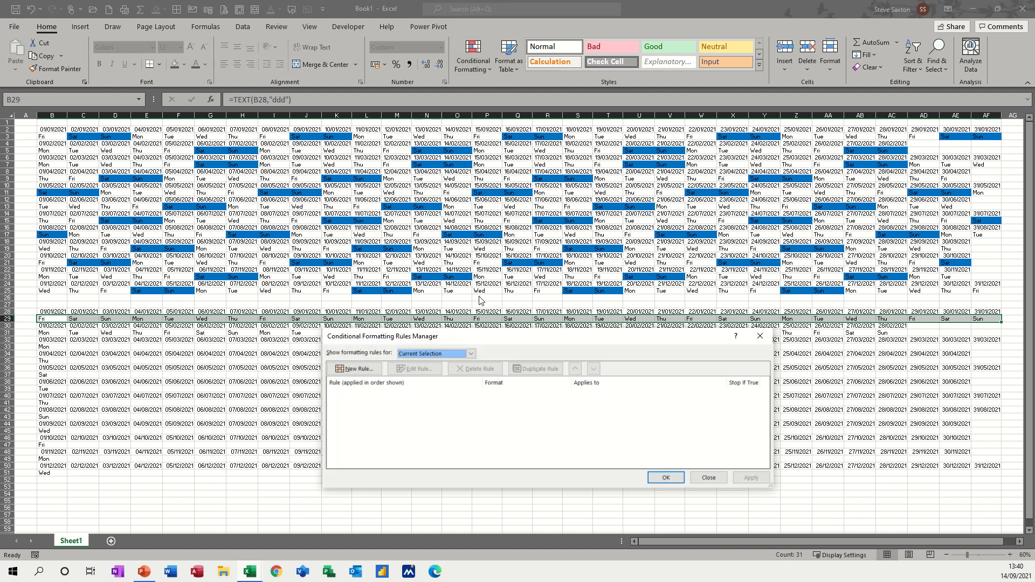
{"action": "left_click", "coordinate": [352, 373]}
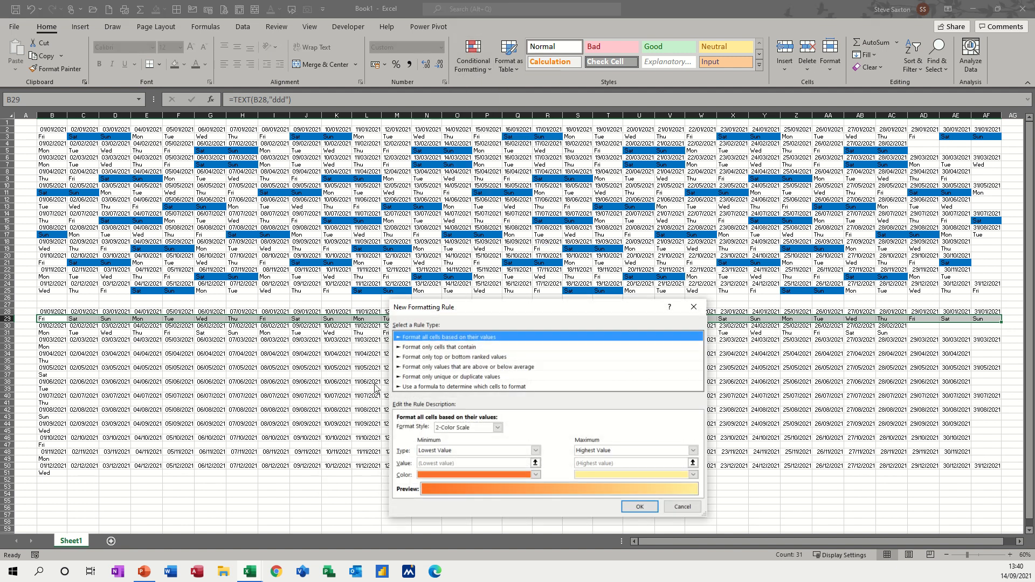
{"action": "left_click", "coordinate": [418, 349]}
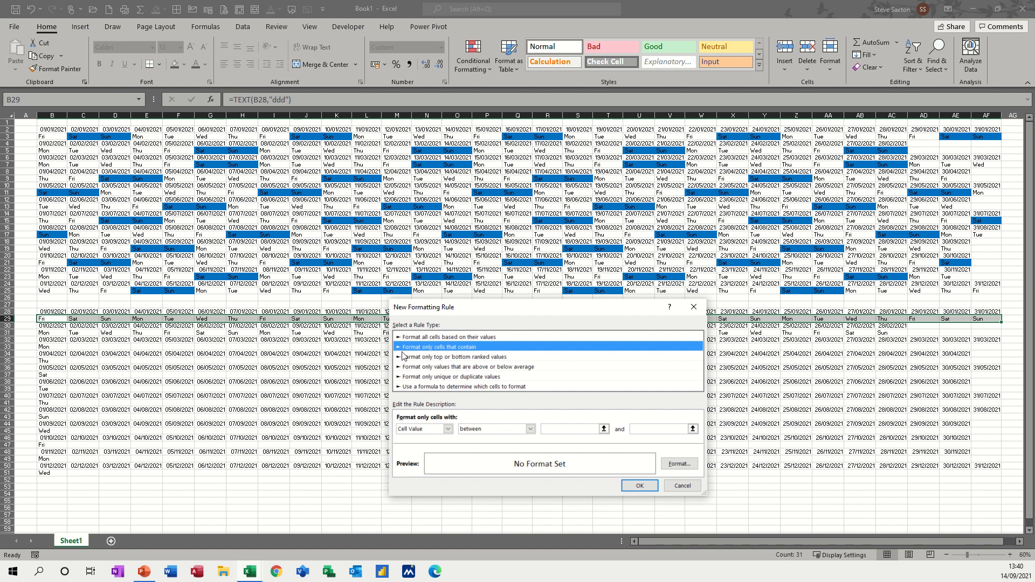
{"action": "left_click", "coordinate": [531, 429]}
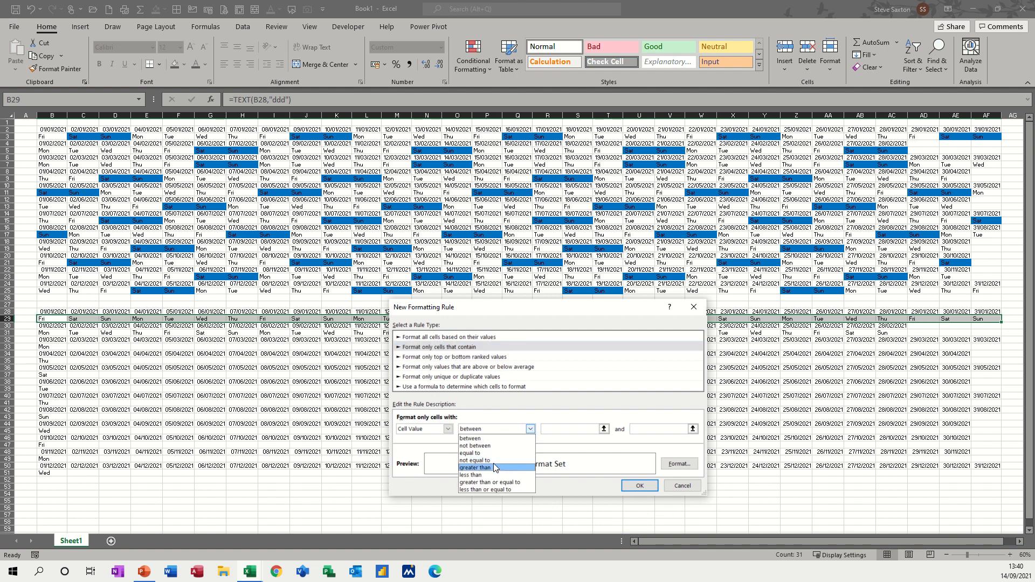
{"action": "left_click", "coordinate": [470, 453]}
{"action": "left_click", "coordinate": [550, 429]}
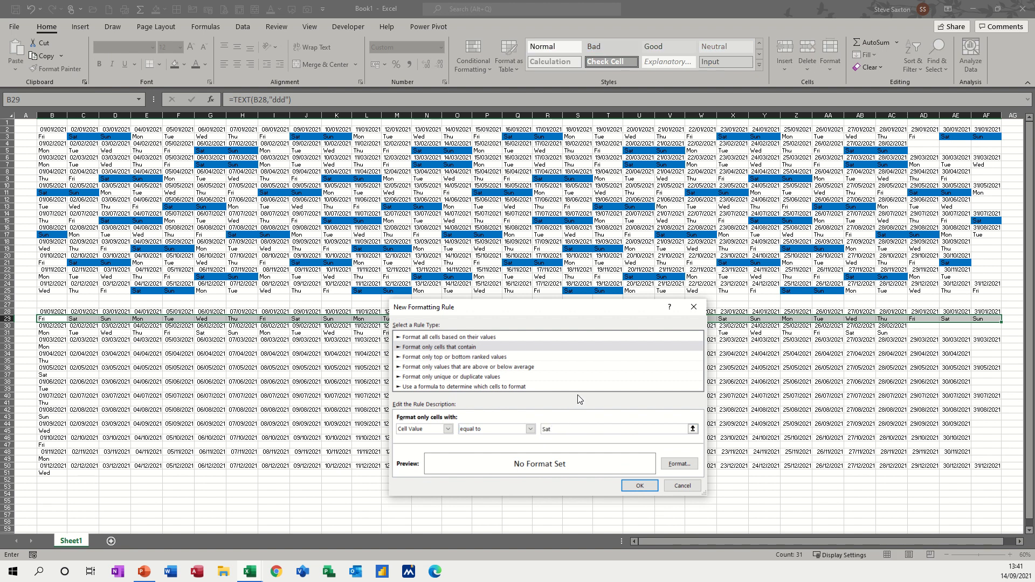
{"action": "type", "text": "Sat"}
Give the Sat rule a light blue fill and add it to the rule list
{"action": "left_click", "coordinate": [680, 464]}
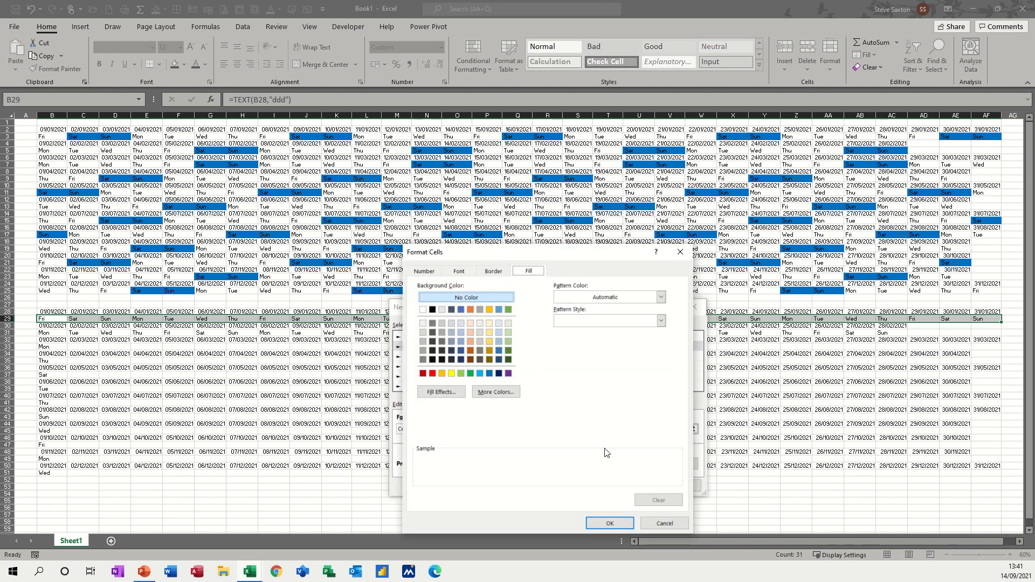
{"action": "left_click", "coordinate": [479, 374]}
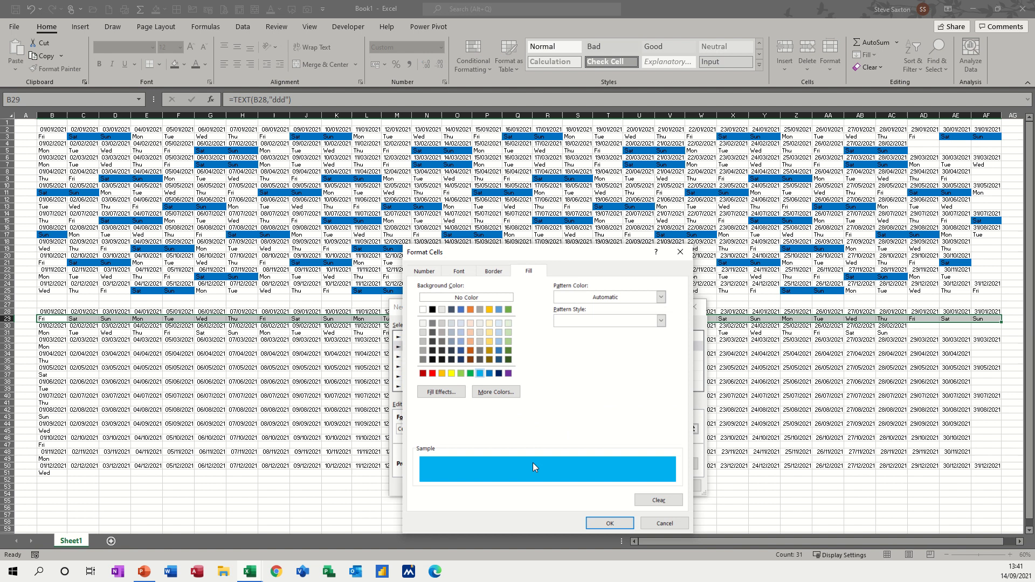
{"action": "left_click", "coordinate": [601, 525]}
{"action": "left_click", "coordinate": [642, 484]}
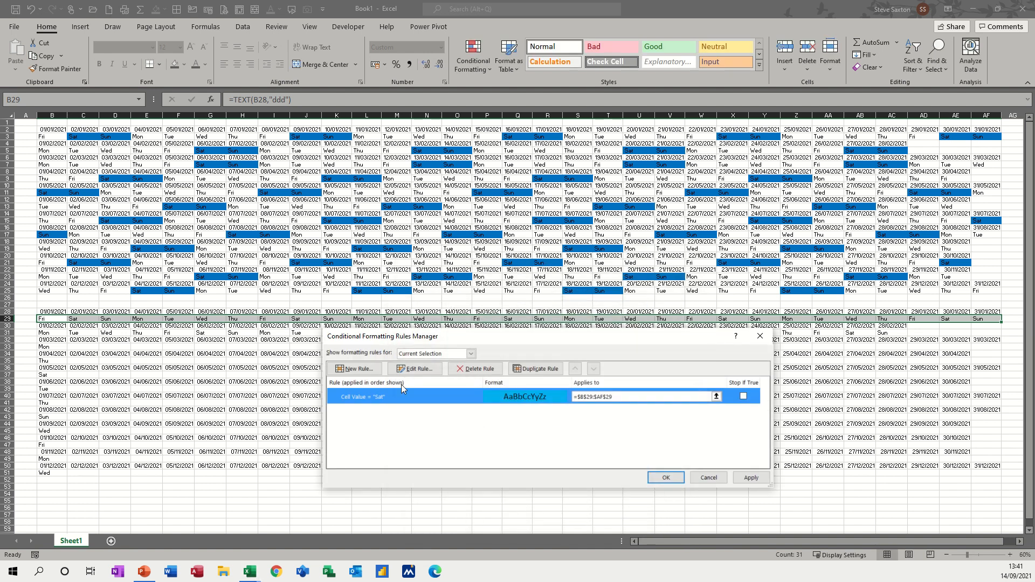
Add a second rule on B29:AF29 that fills cells with a value equal to Sun in light blue
{"action": "left_click", "coordinate": [361, 373]}
{"action": "left_click", "coordinate": [416, 348]}
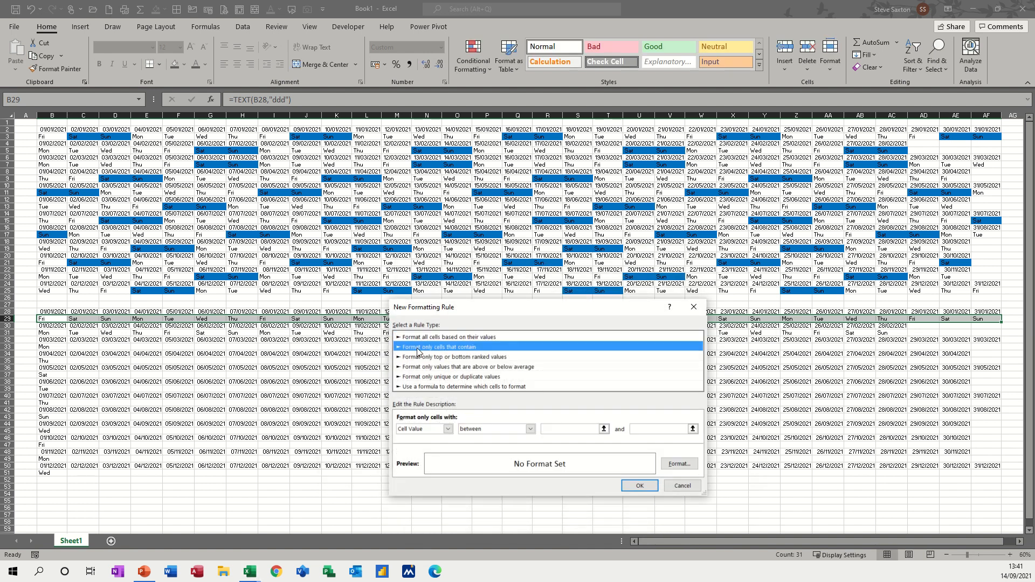
{"action": "left_click", "coordinate": [529, 430]}
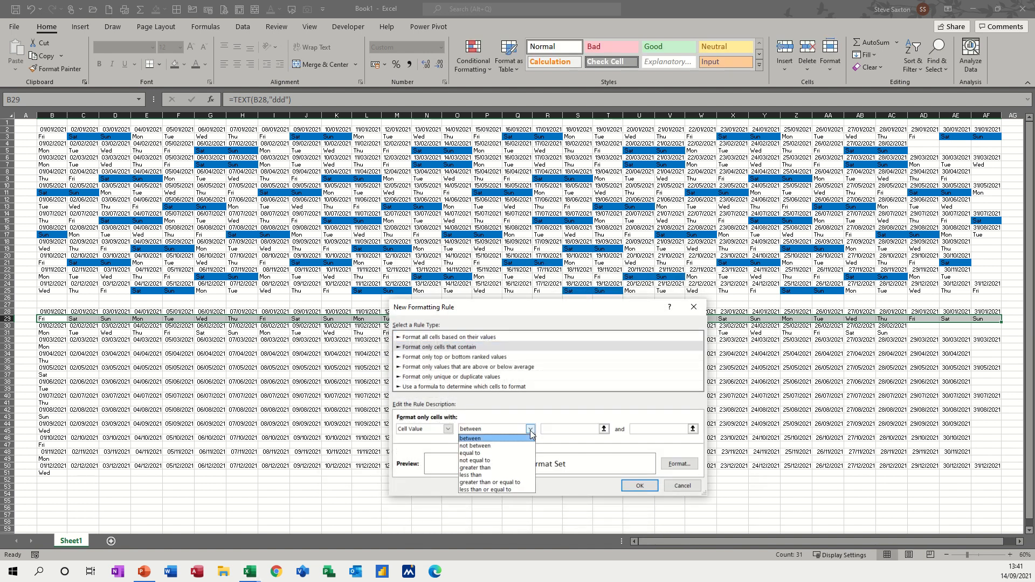
{"action": "left_click", "coordinate": [501, 452]}
{"action": "left_click", "coordinate": [565, 430]}
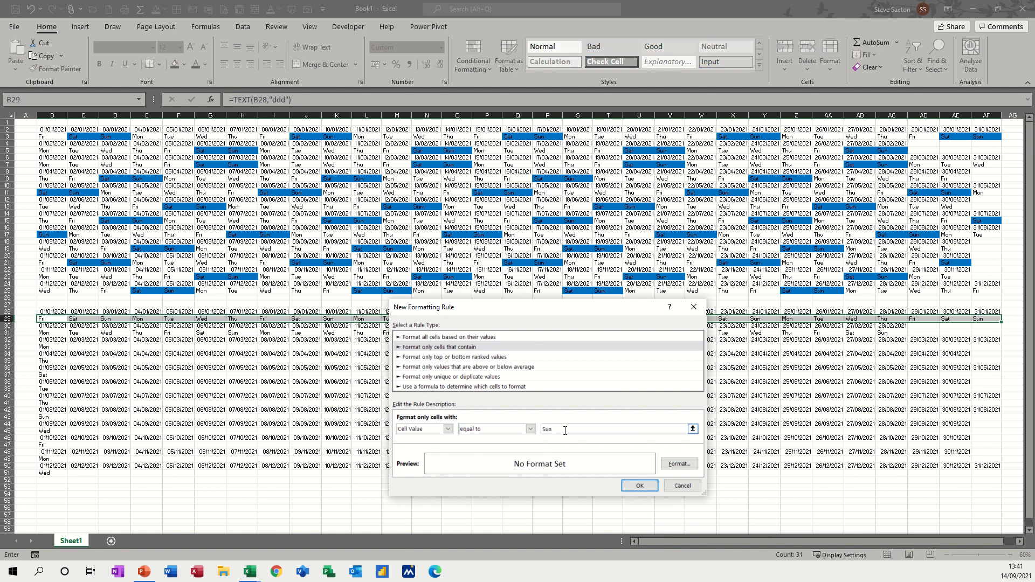
{"action": "left_click", "coordinate": [679, 464]}
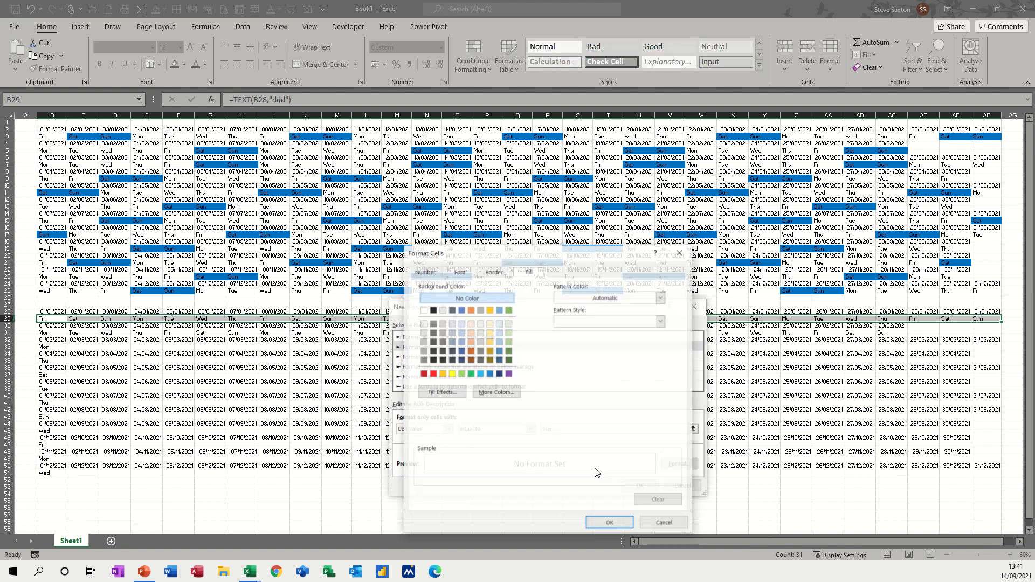
{"action": "left_click", "coordinate": [480, 373]}
{"action": "left_click", "coordinate": [596, 522]}
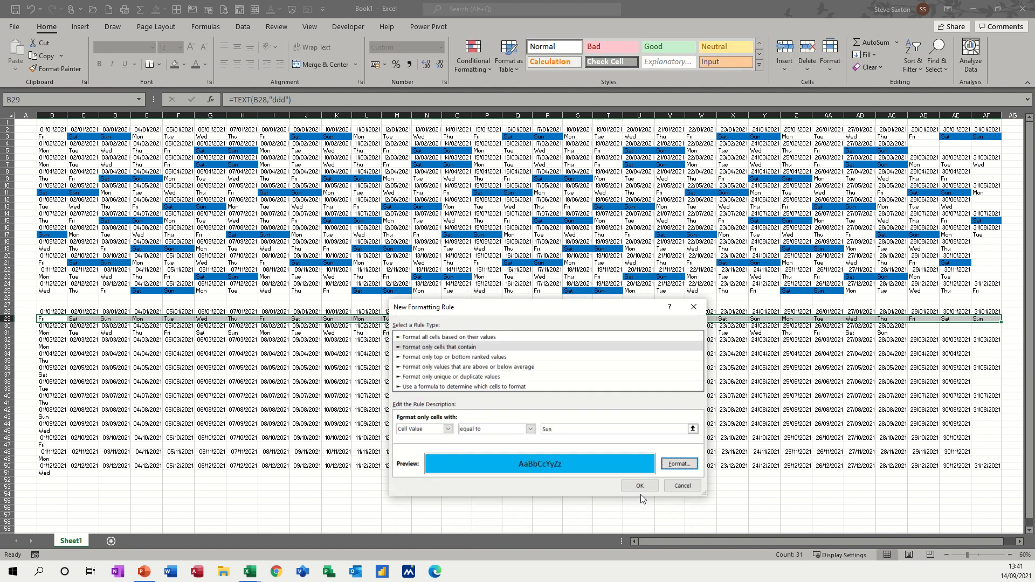
{"action": "left_click", "coordinate": [640, 487]}
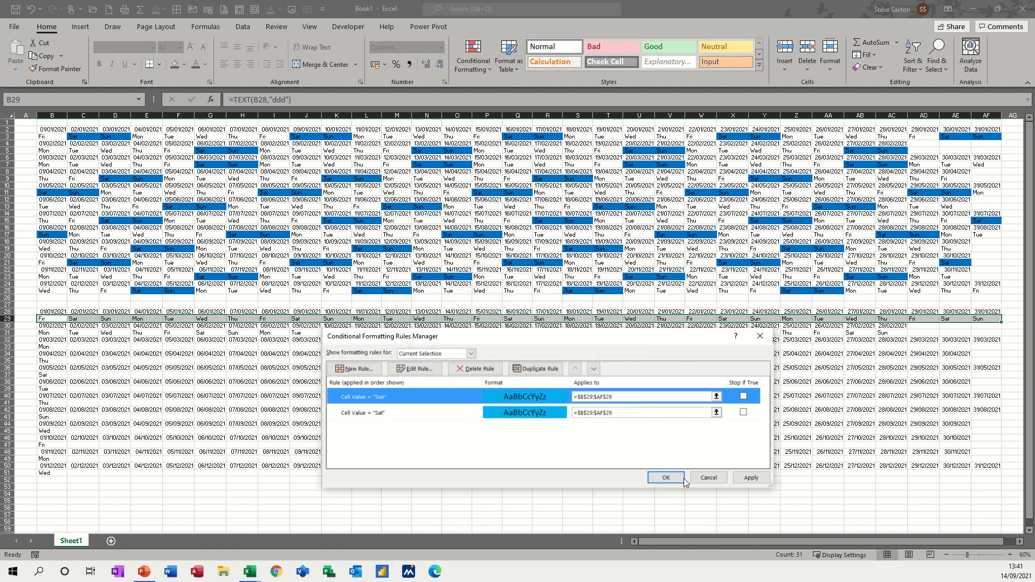
Apply the Sat and Sun rules and copy the January weekday row B29:AF29 onto the February weekday row starting at B31
{"action": "left_click", "coordinate": [667, 477]}
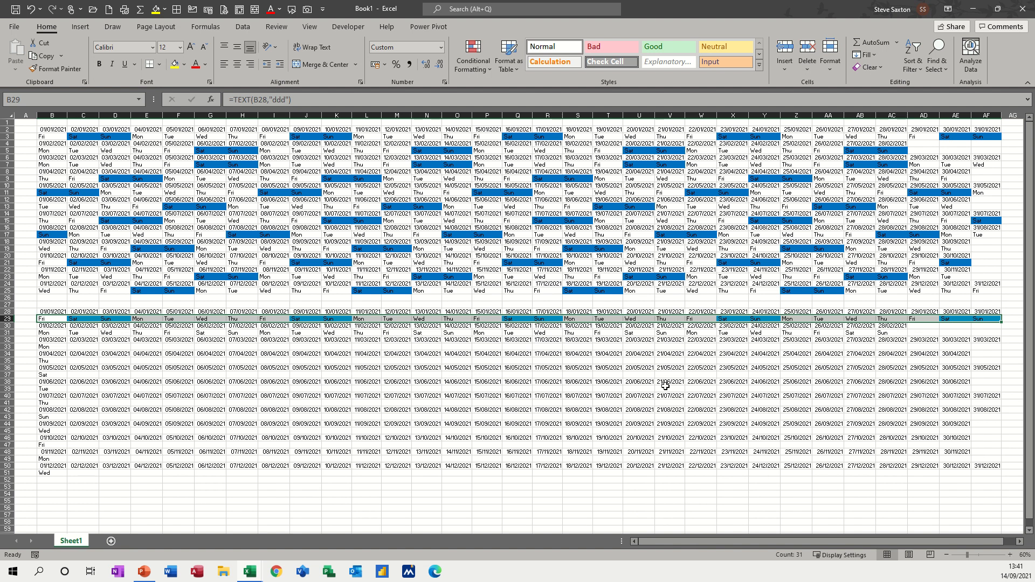
{"action": "key", "text": "ctrl+c"}
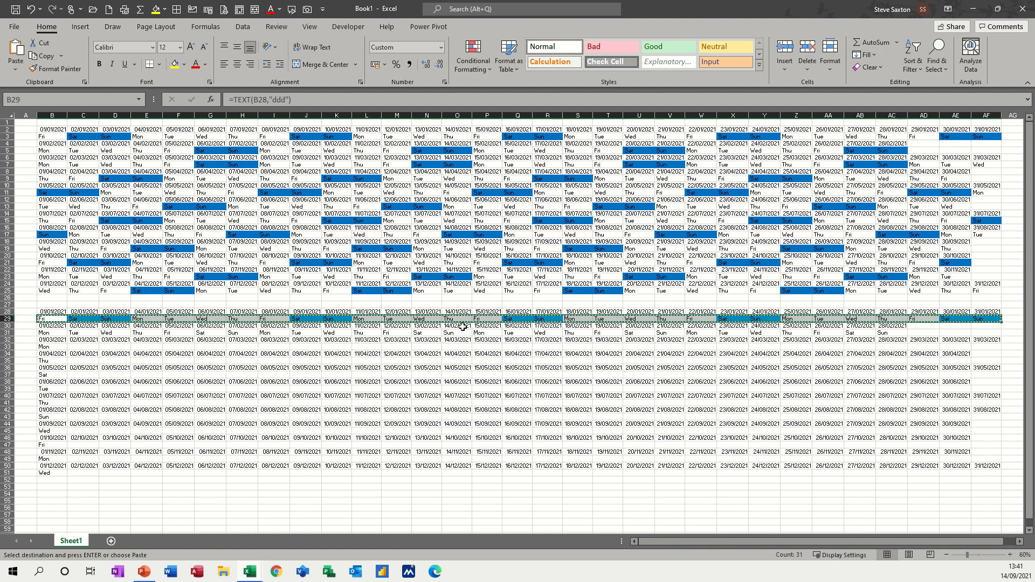
{"action": "left_click", "coordinate": [55, 334]}
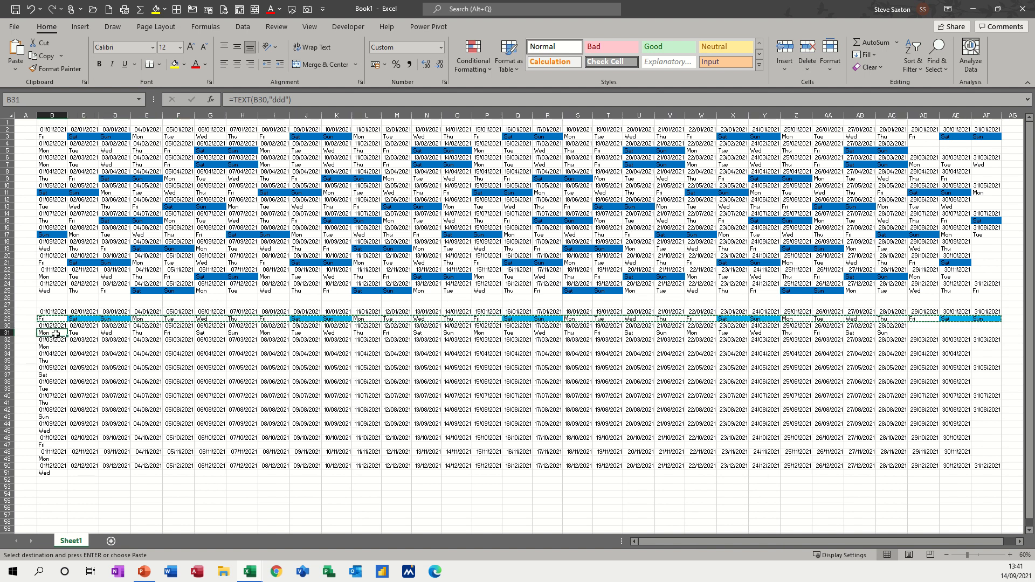
{"action": "key", "text": "ctrl+v"}
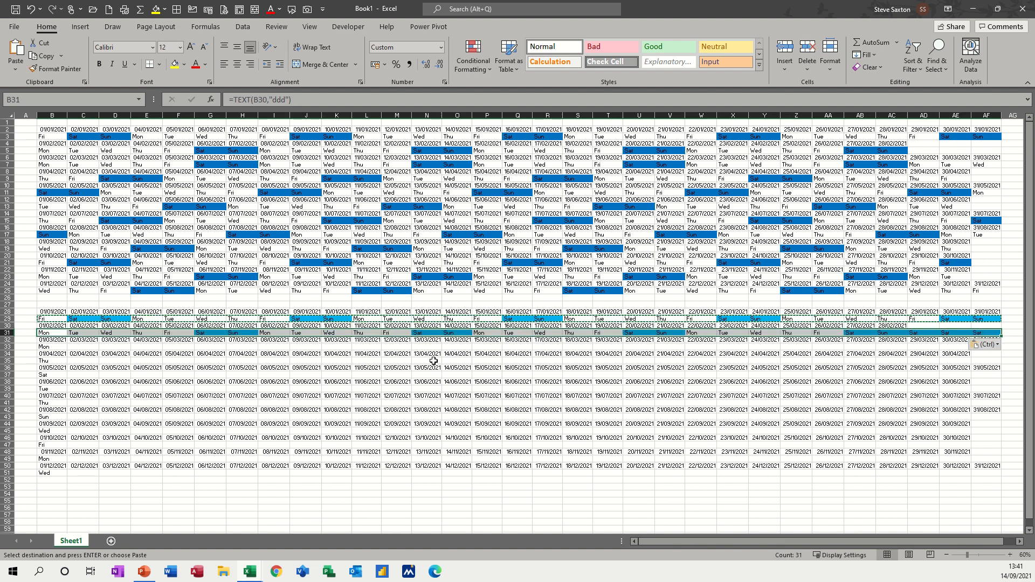
Clear the surplus February weekday cells AD31:AF31
{"action": "left_click_drag", "start_coordinate": [917, 334], "coordinate": [977, 336]}
{"action": "key", "text": "Delete"}
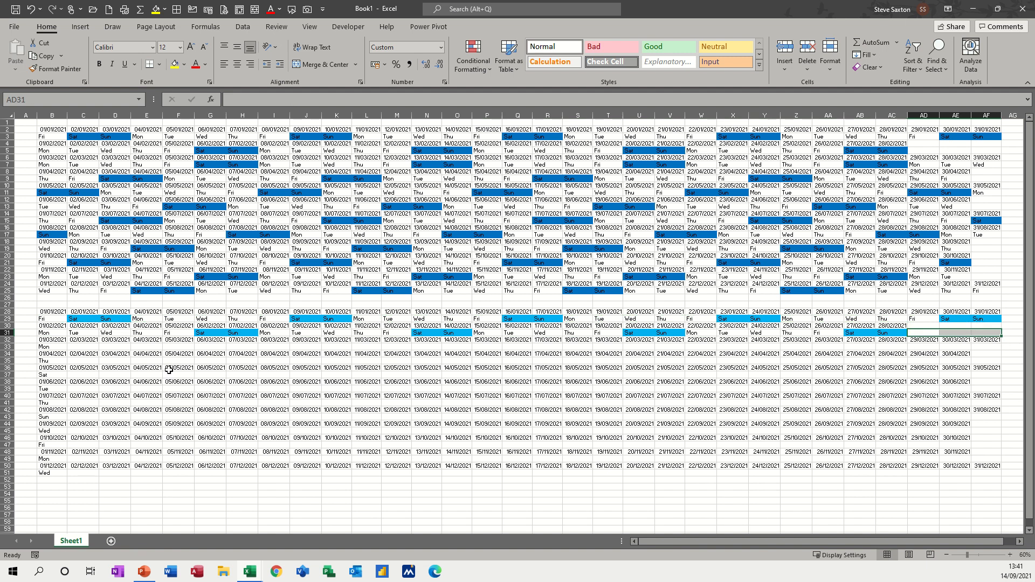
Copy the weekday row B29:AF29 and paste it at B33, B35, B37, B39 and B41 for March through July
{"action": "left_click_drag", "start_coordinate": [53, 321], "coordinate": [974, 322]}
{"action": "key", "text": "ctrl+c"}
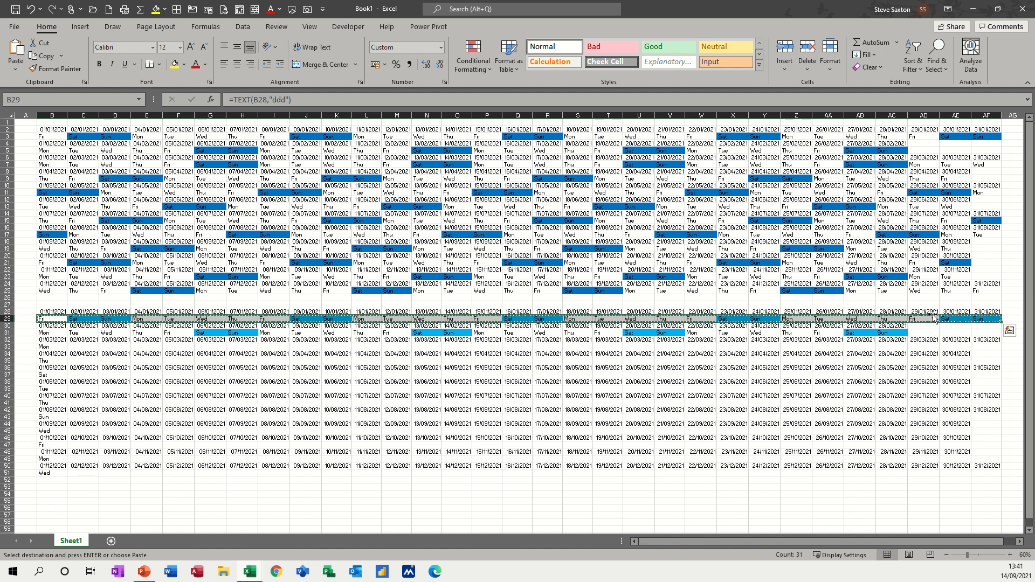
{"action": "left_click", "coordinate": [59, 348]}
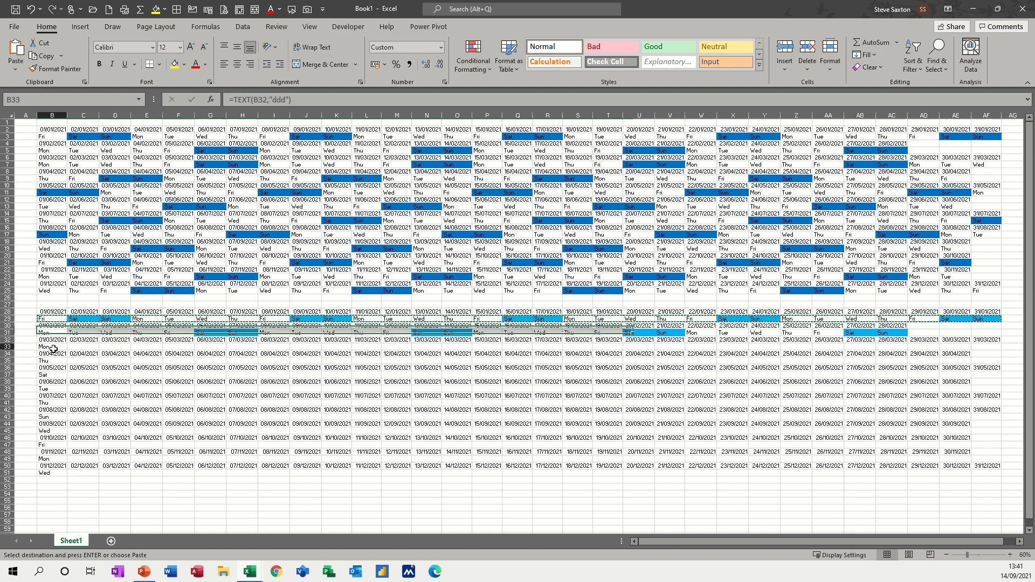
{"action": "key", "text": "ctrl+v"}
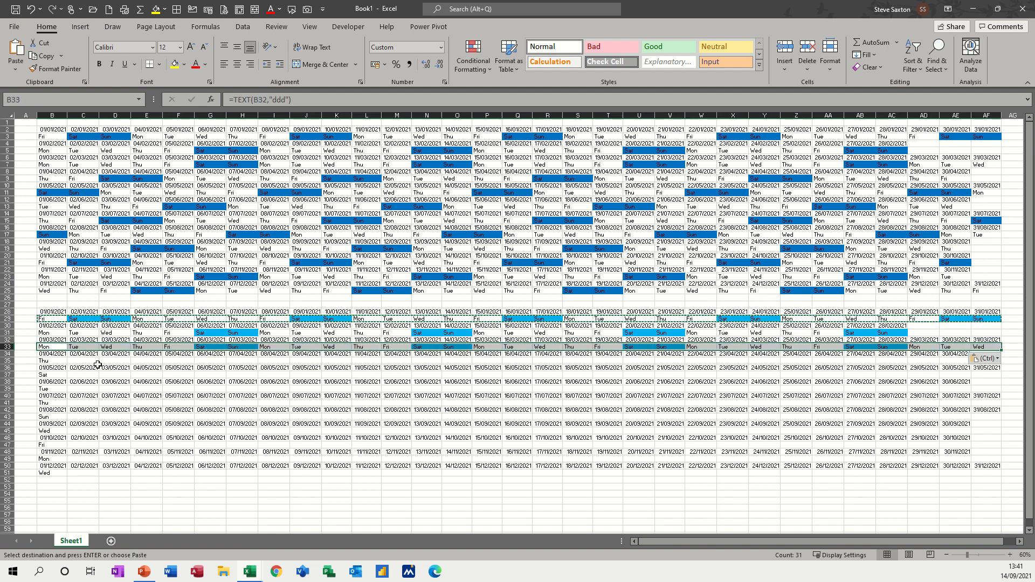
{"action": "left_click", "coordinate": [55, 361]}
{"action": "key", "text": "ctrl+v"}
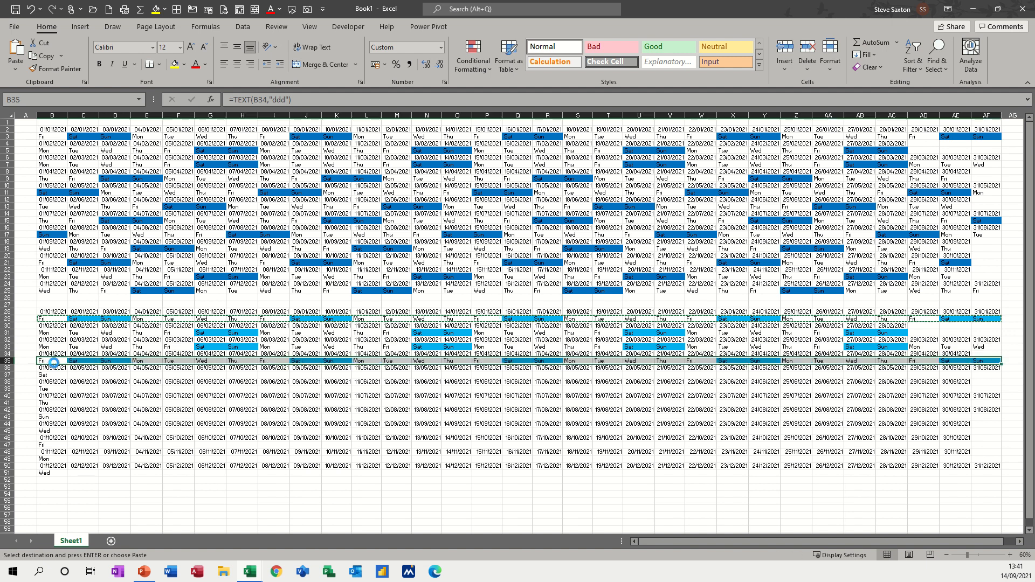
{"action": "left_click", "coordinate": [51, 376]}
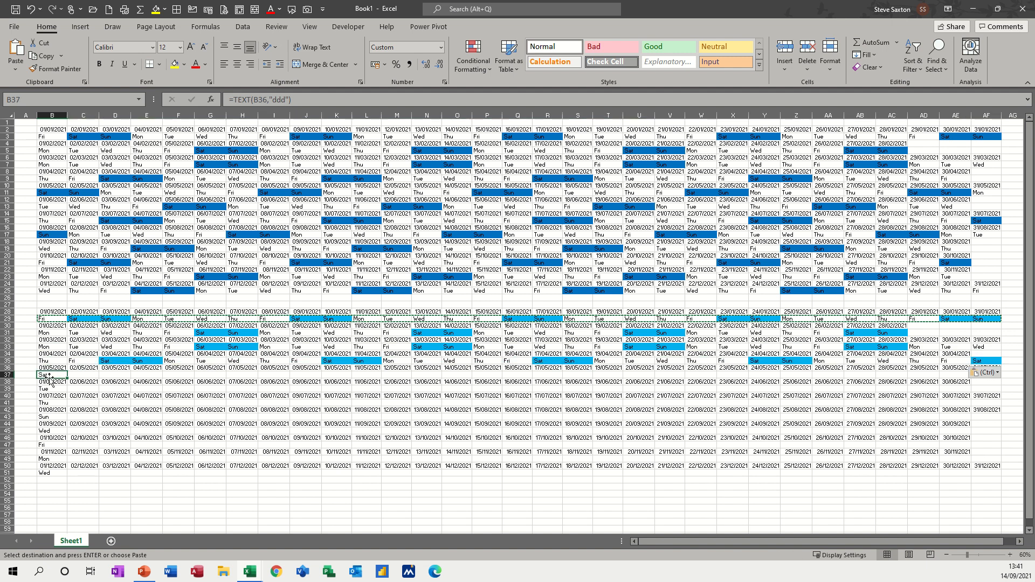
{"action": "key", "text": "ctrl+v"}
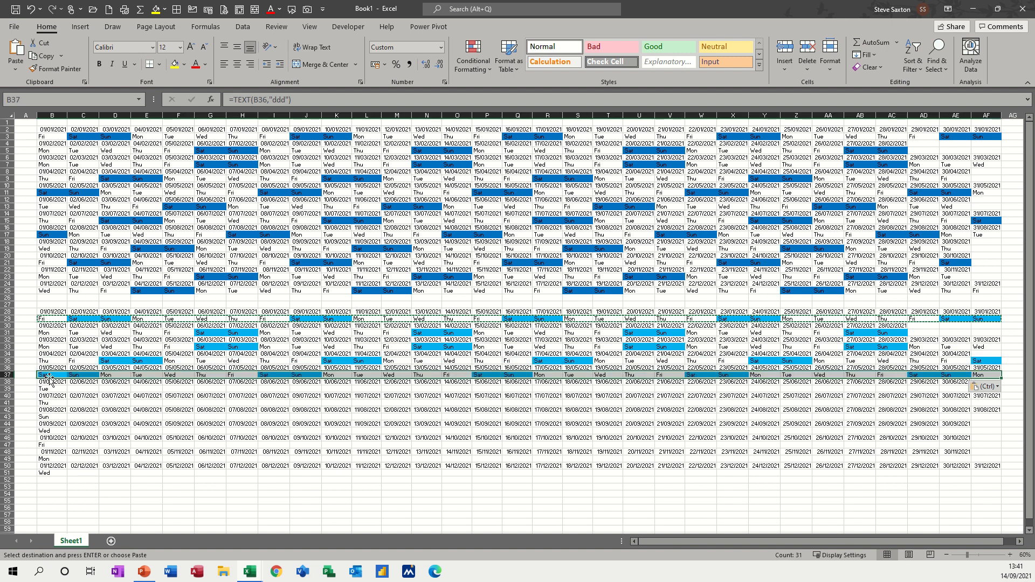
{"action": "left_click", "coordinate": [48, 388]}
{"action": "key", "text": "ctrl+v"}
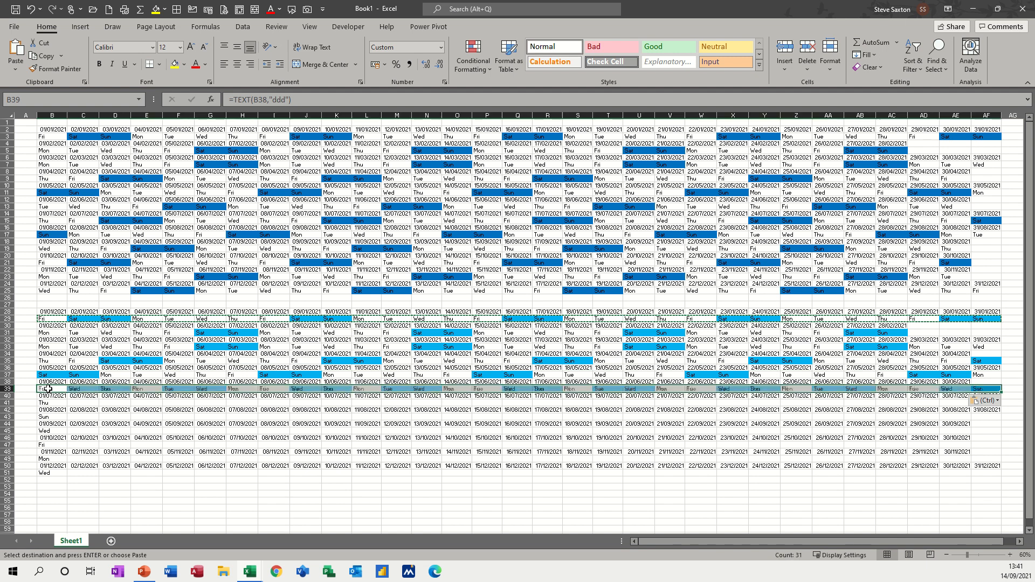
{"action": "left_click", "coordinate": [47, 403]}
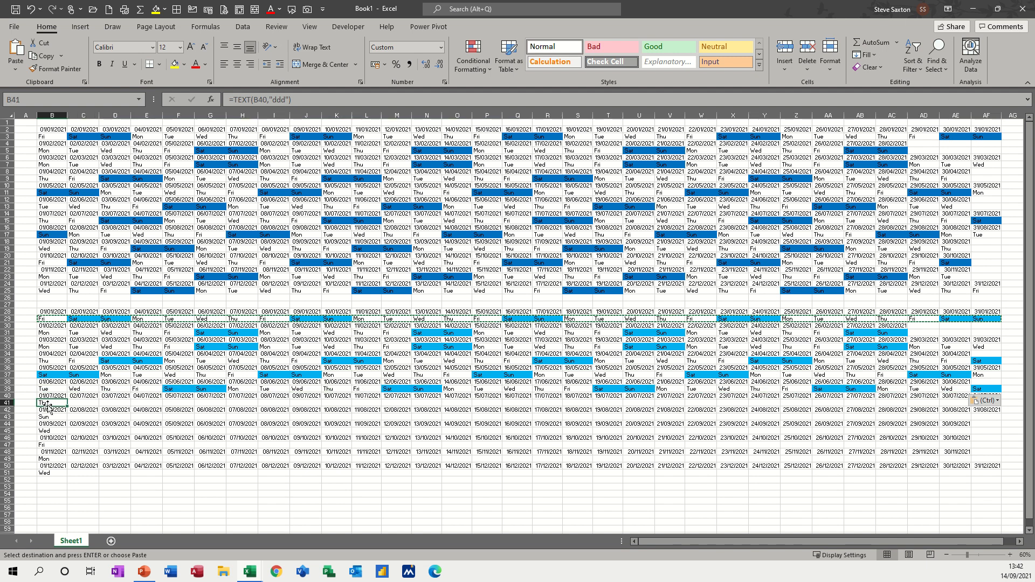
{"action": "key", "text": "ctrl+v"}
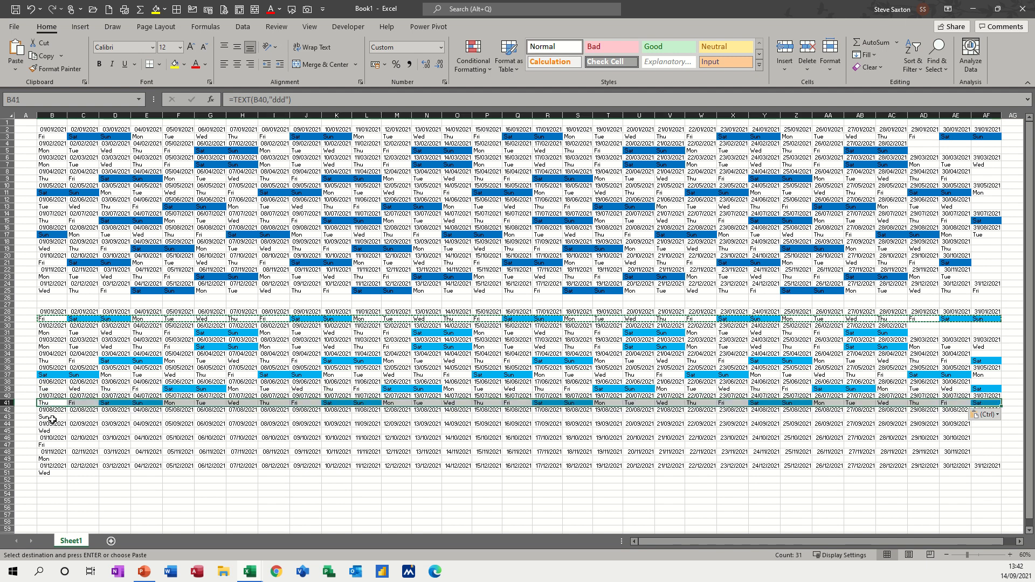
Paste the copied weekday row at B43, B45, B47, B49 and B51 for August through December
{"action": "left_click", "coordinate": [52, 417]}
{"action": "key", "text": "ctrl+v"}
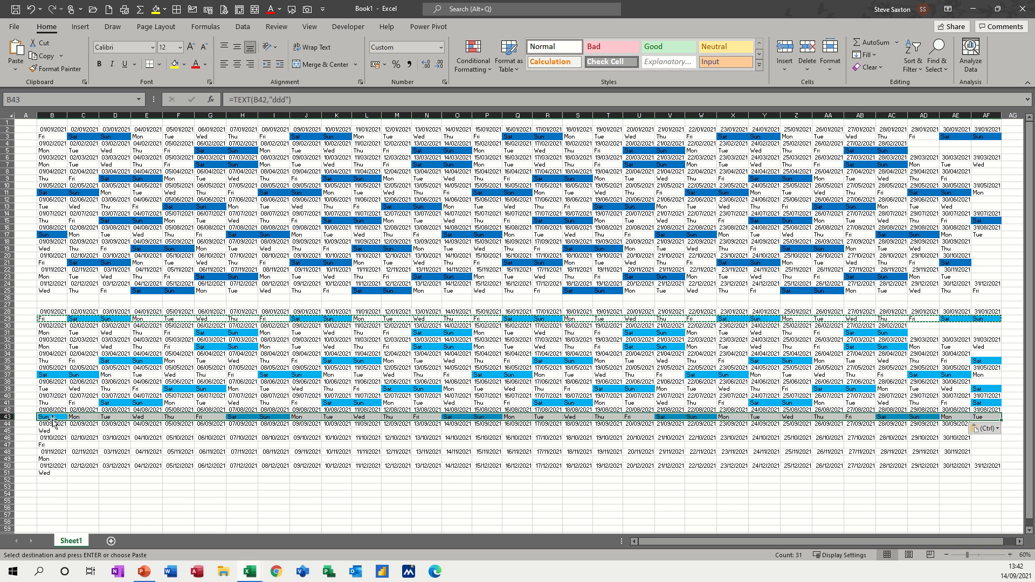
{"action": "left_click", "coordinate": [57, 431]}
{"action": "key", "text": "ctrl+v"}
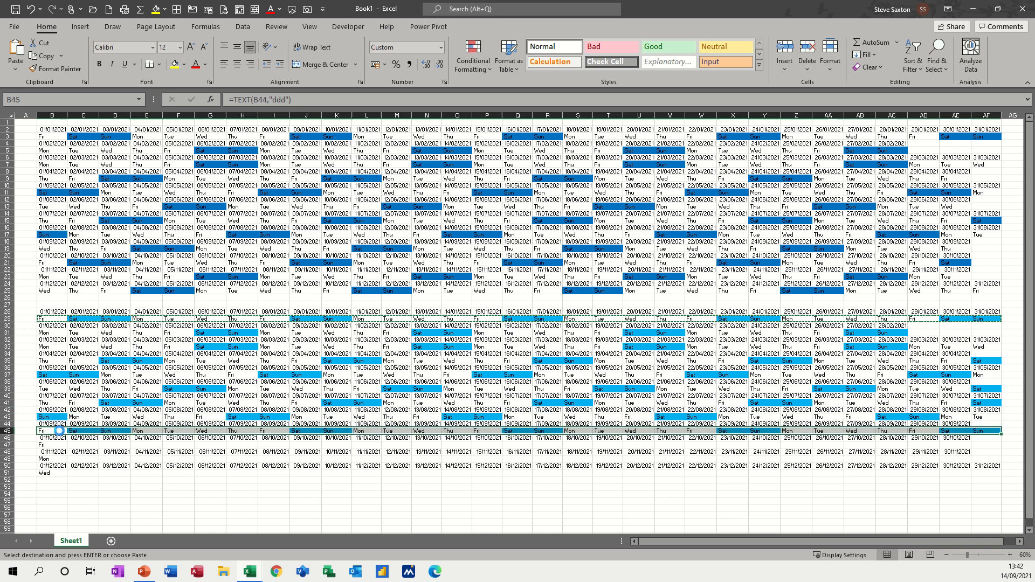
{"action": "left_click", "coordinate": [53, 445]}
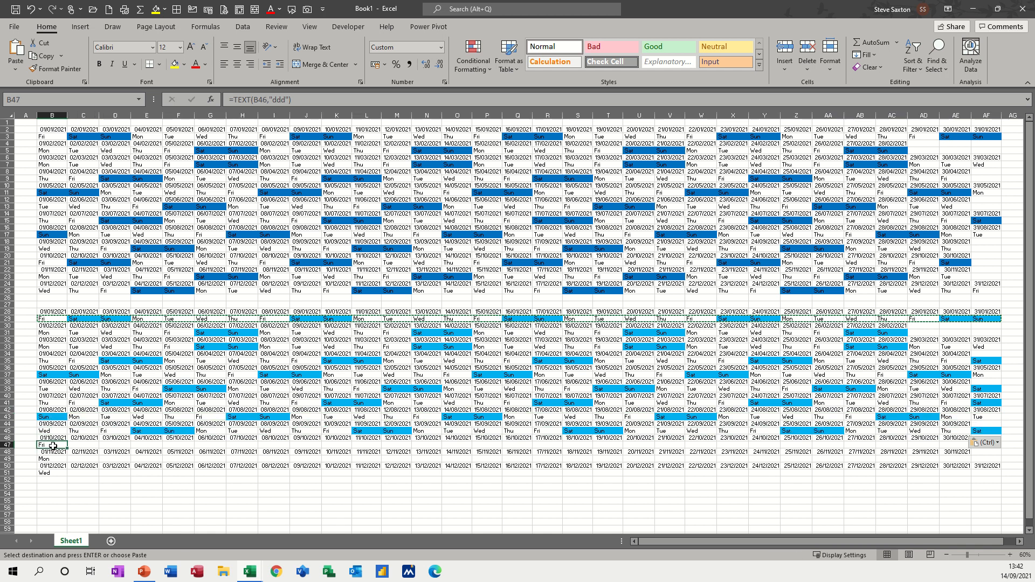
{"action": "key", "text": "ctrl+v"}
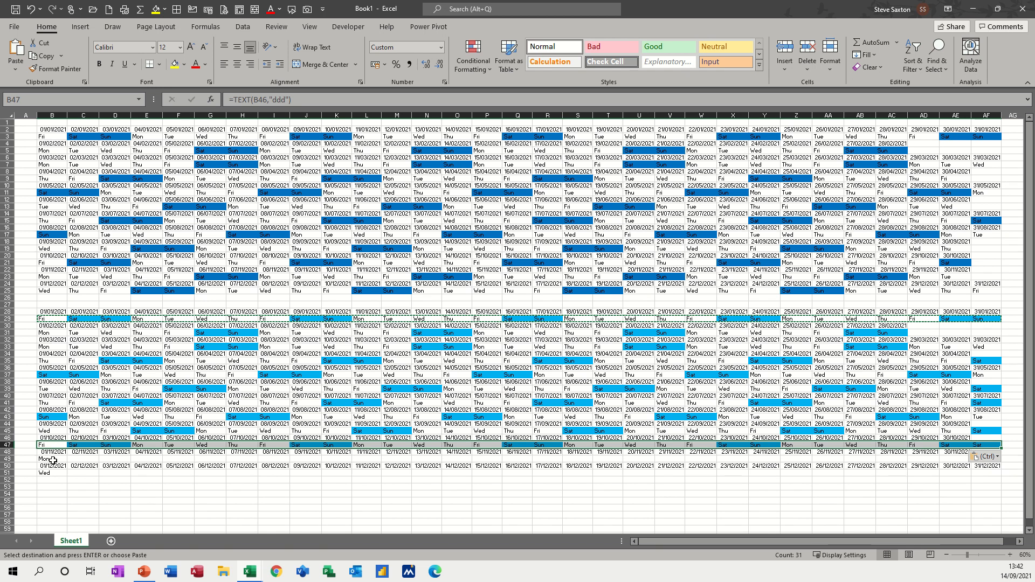
{"action": "left_click", "coordinate": [52, 459]}
{"action": "key", "text": "ctrl+v"}
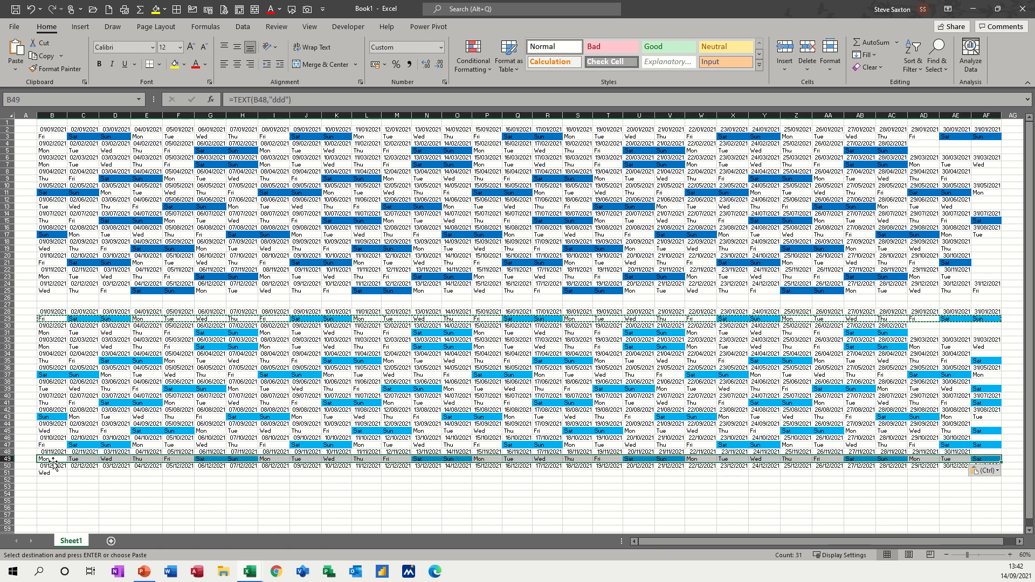
{"action": "left_click", "coordinate": [53, 474]}
{"action": "key", "text": "ctrl+v"}
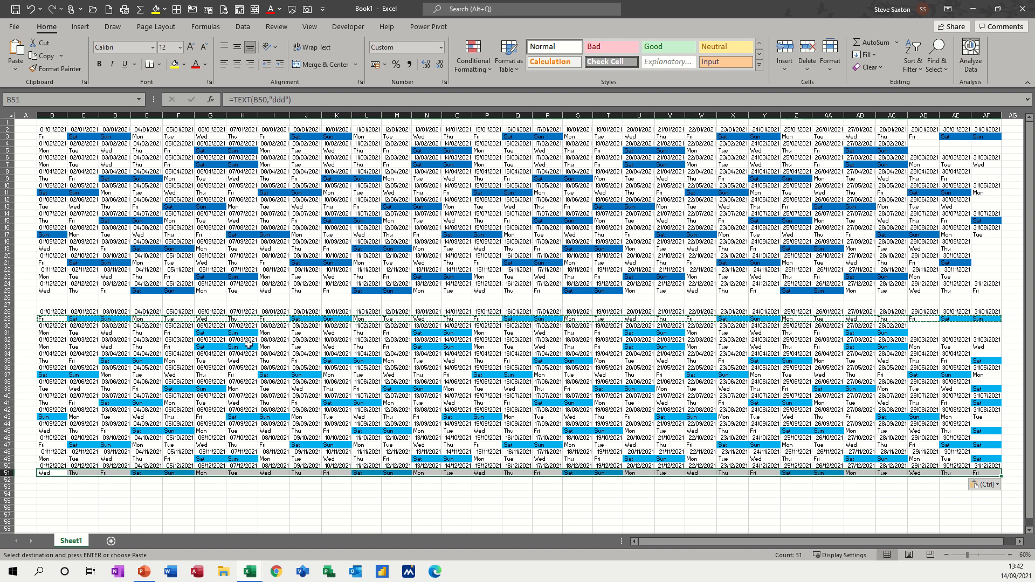
{"action": "key", "text": "Escape"}
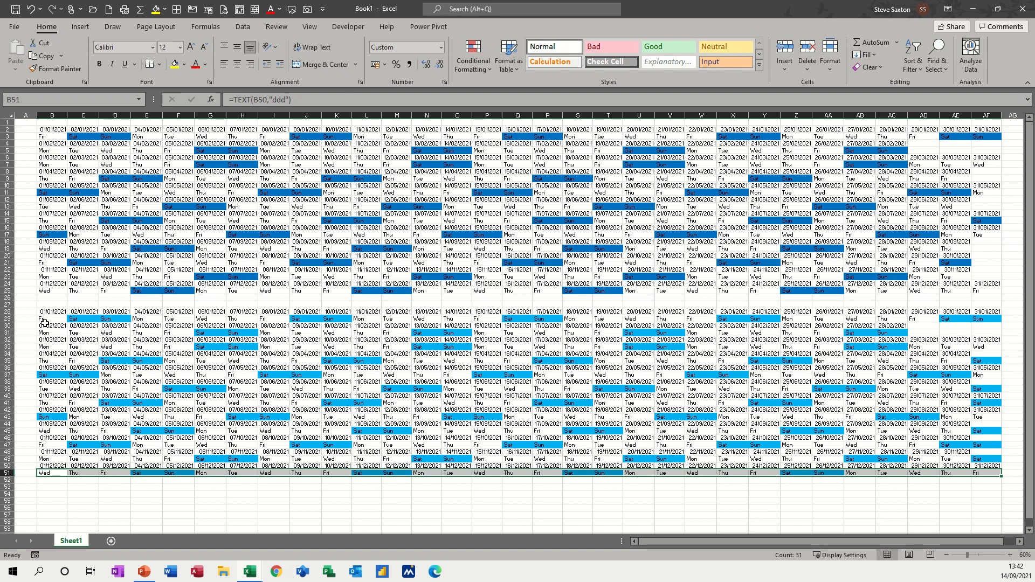
Clear the surplus 31st-day weekday cells in AF35, AF39 and AF45:AF49 for the 30-day months
{"action": "left_click", "coordinate": [47, 334]}
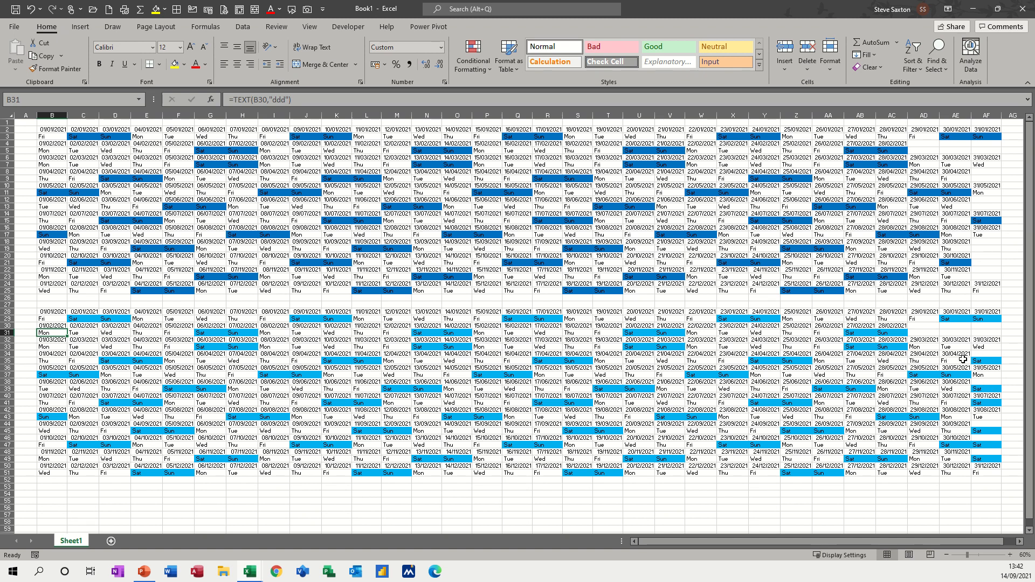
{"action": "left_click", "coordinate": [987, 360]}
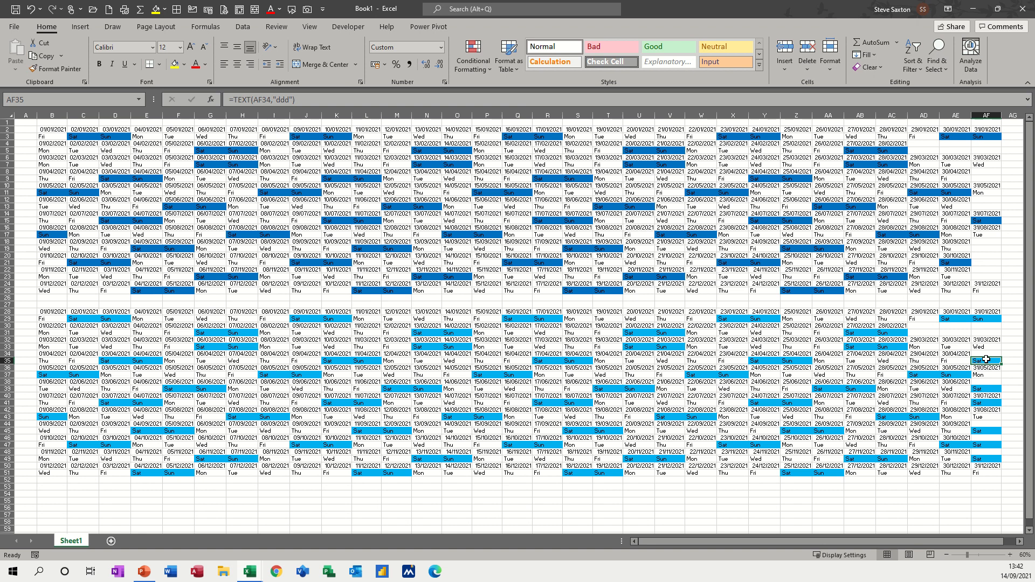
{"action": "key", "text": "Delete"}
{"action": "left_click", "coordinate": [981, 385]}
{"action": "key", "text": "Delete"}
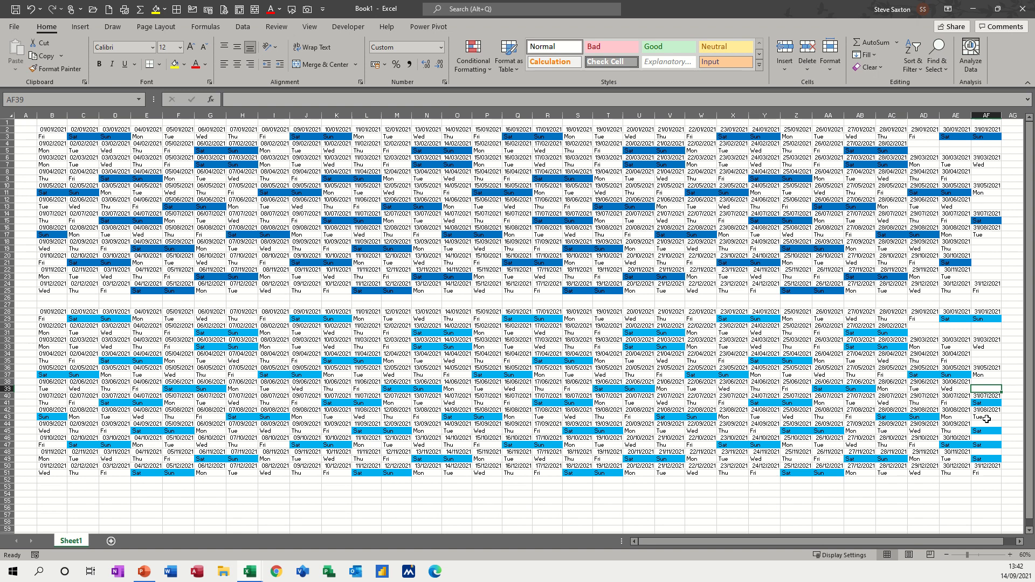
{"action": "left_click_drag", "start_coordinate": [984, 430], "coordinate": [995, 460]}
{"action": "key", "text": "Delete"}
{"action": "left_click", "coordinate": [852, 457]}
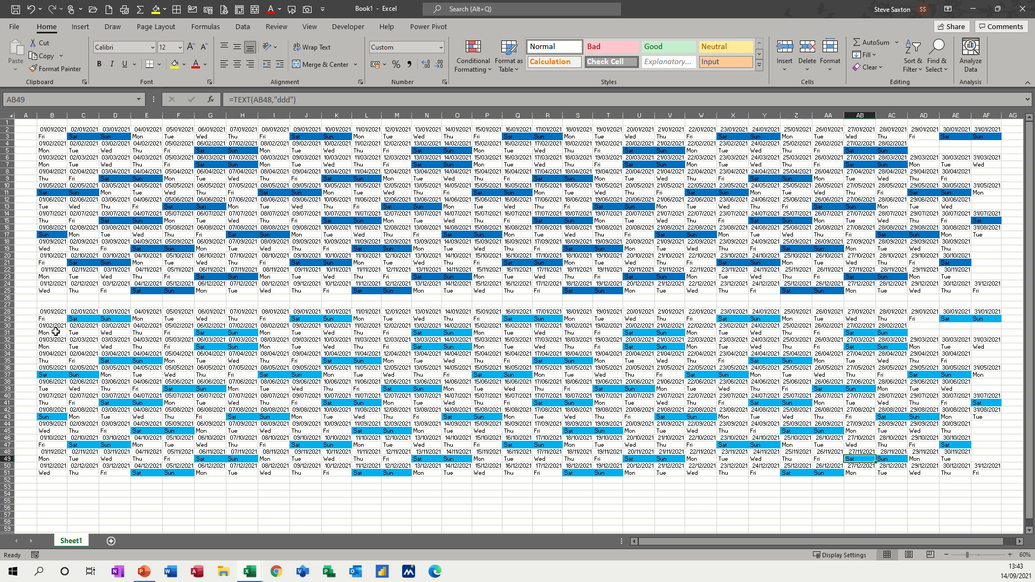
Replace the TEXT formula in B29 with the direct reference =B28
{"action": "left_click", "coordinate": [44, 319]}
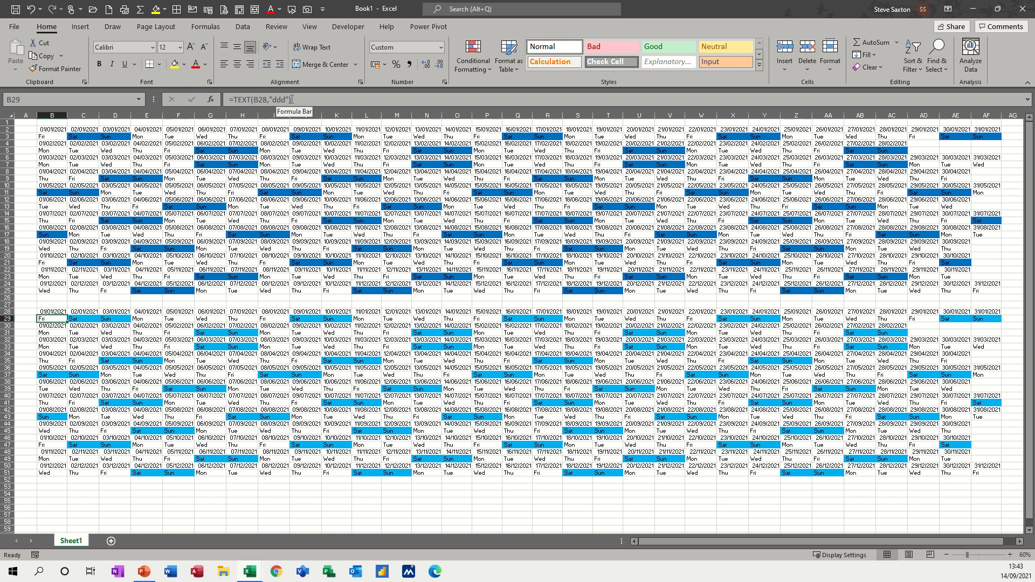
{"action": "left_click_drag", "start_coordinate": [295, 99], "coordinate": [234, 100]}
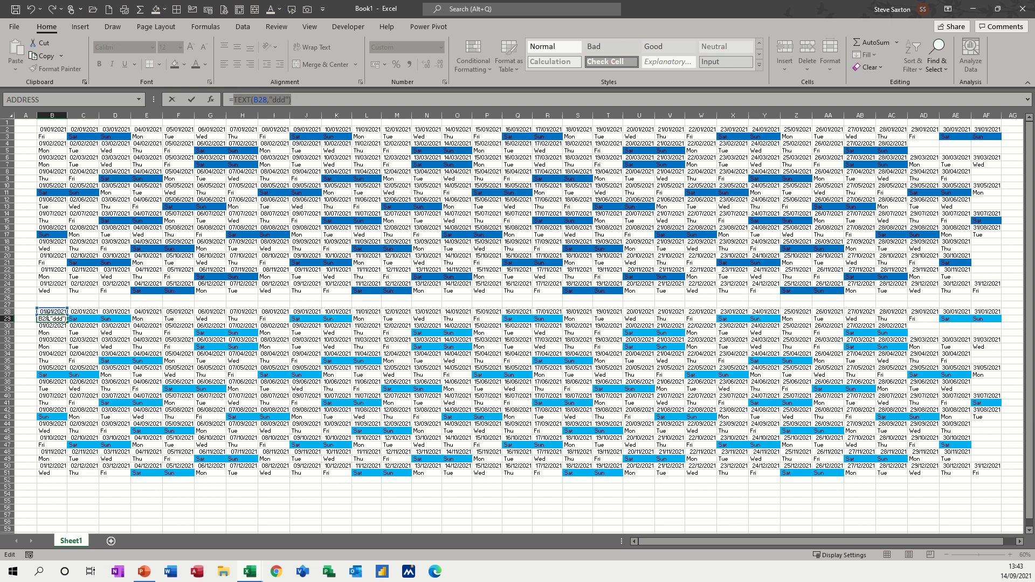
{"action": "left_click", "coordinate": [45, 313]}
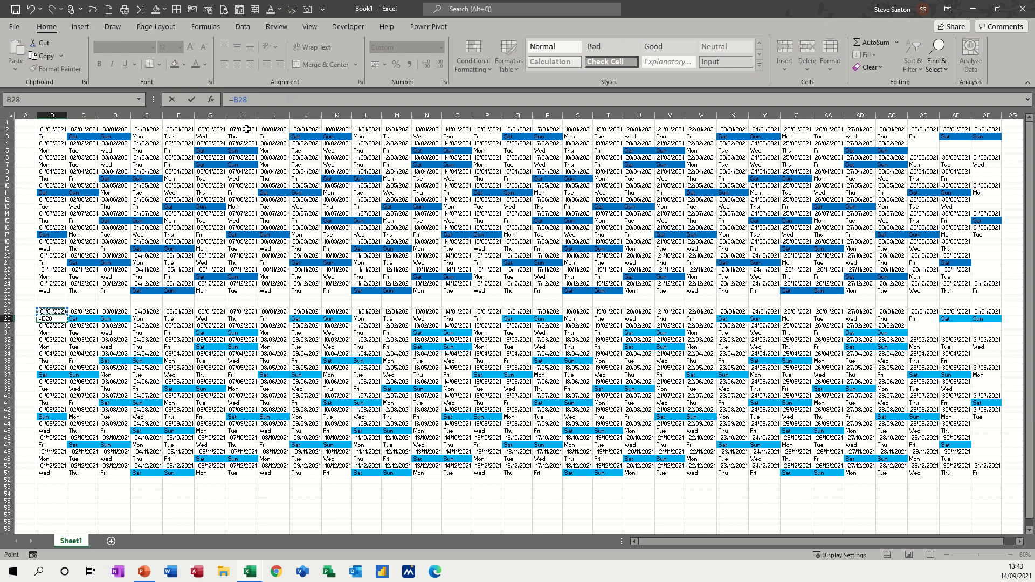
{"action": "left_click", "coordinate": [191, 100]}
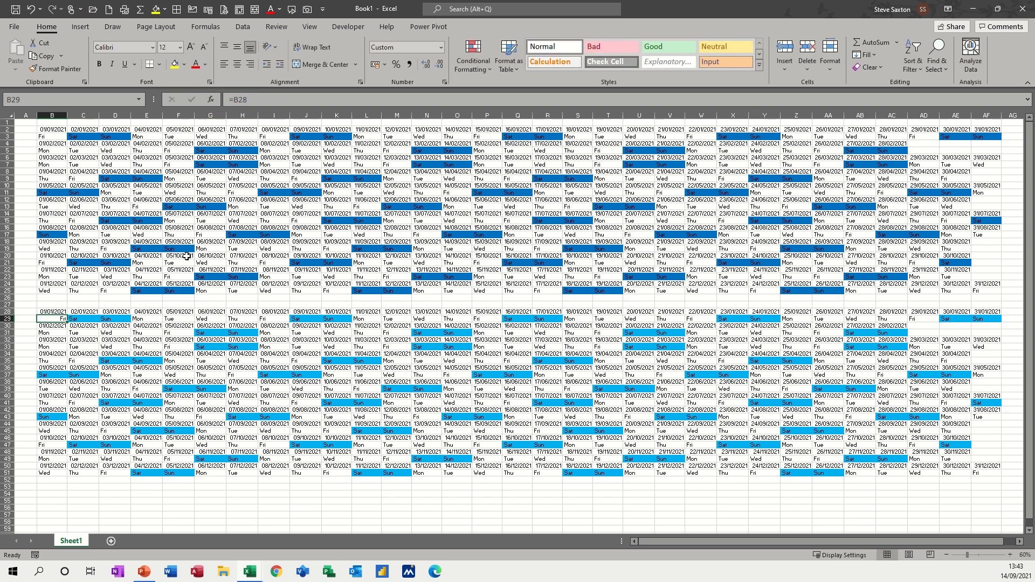
Examine the custom ddd number format of B29 without changing it, and undo the replacement of the cell's formula
{"action": "left_click", "coordinate": [441, 48]}
{"action": "left_click", "coordinate": [399, 349]}
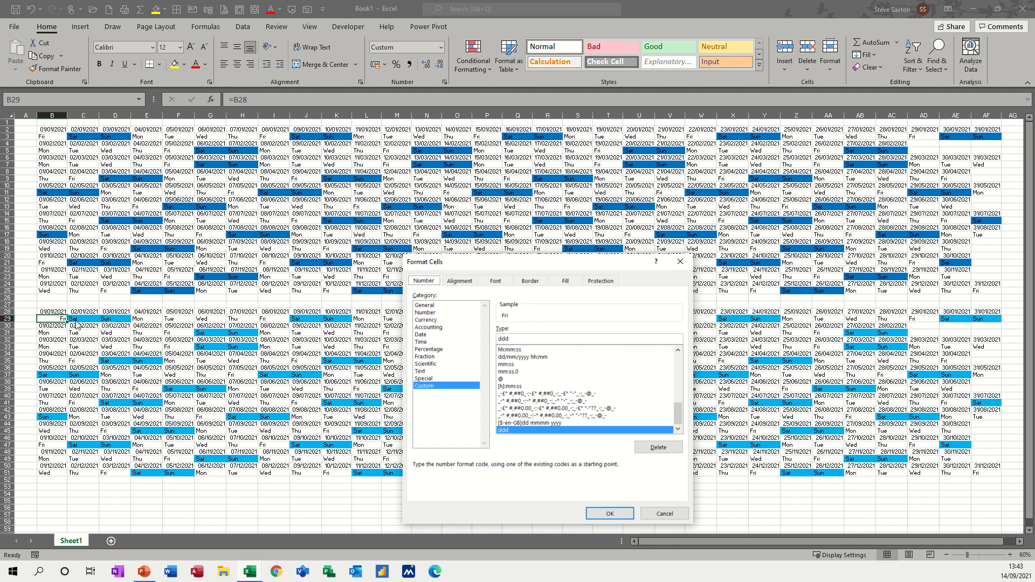
{"action": "left_click", "coordinate": [655, 515]}
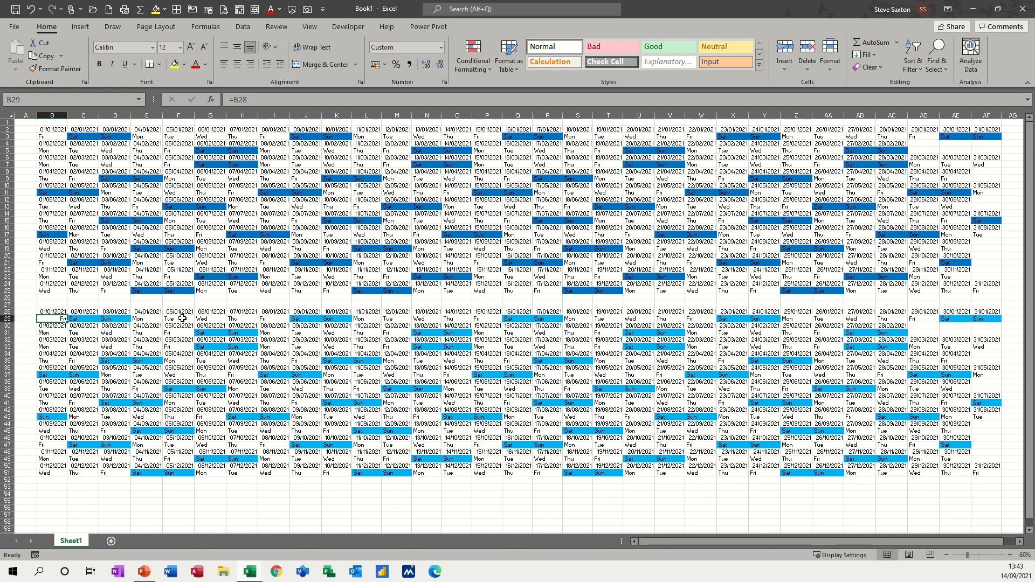
{"action": "key", "text": "ctrl+z"}
{"action": "left_click", "coordinate": [104, 340]}
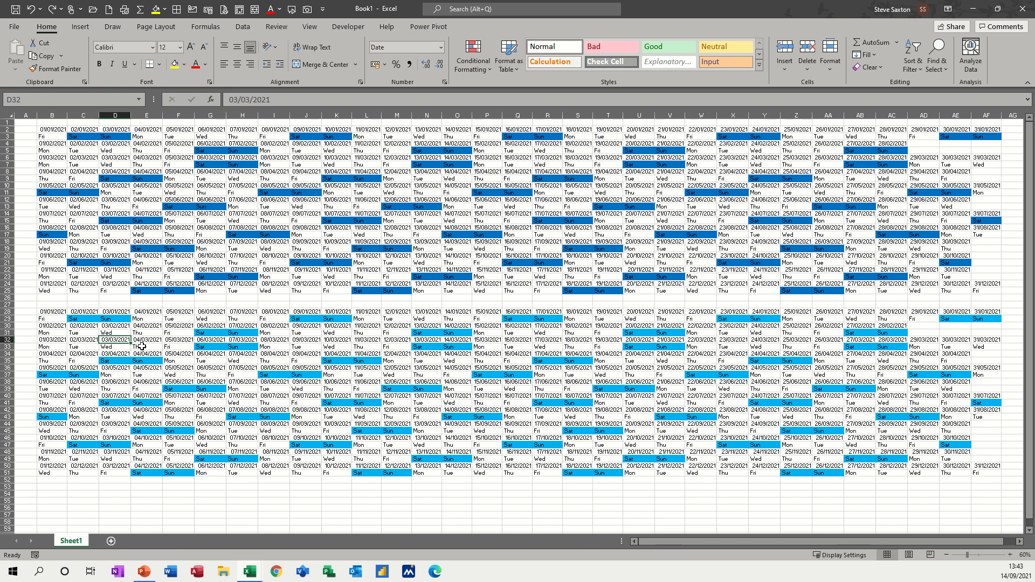